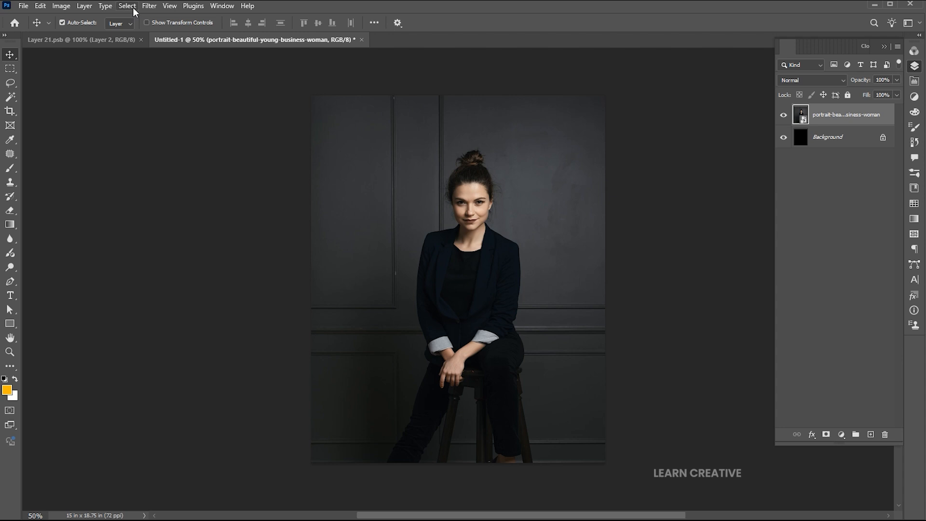
Select the woman, add the photo's lower part below the wall rail to the selection, and mask the portrait layer with it.
{"action": "left_click", "coordinate": [140, 133]}
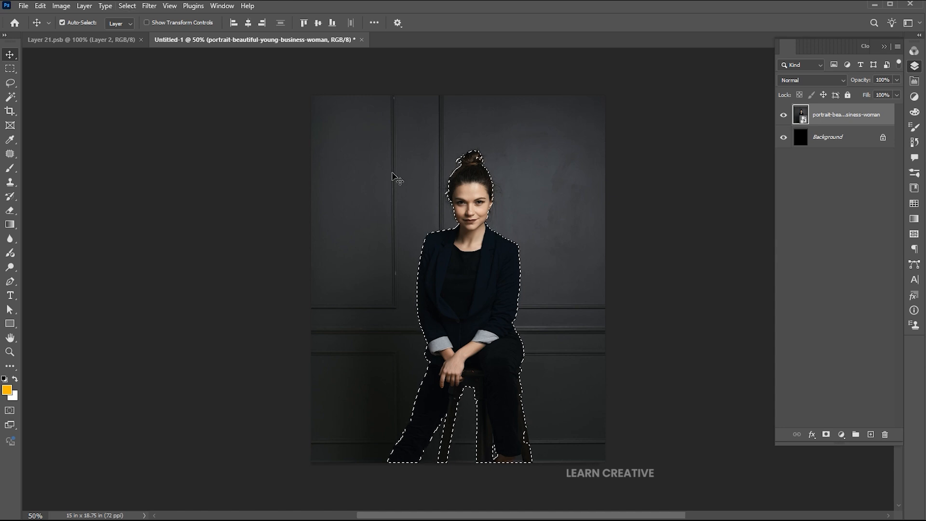
{"action": "left_click", "coordinate": [13, 71]}
{"action": "left_click", "coordinate": [48, 69]}
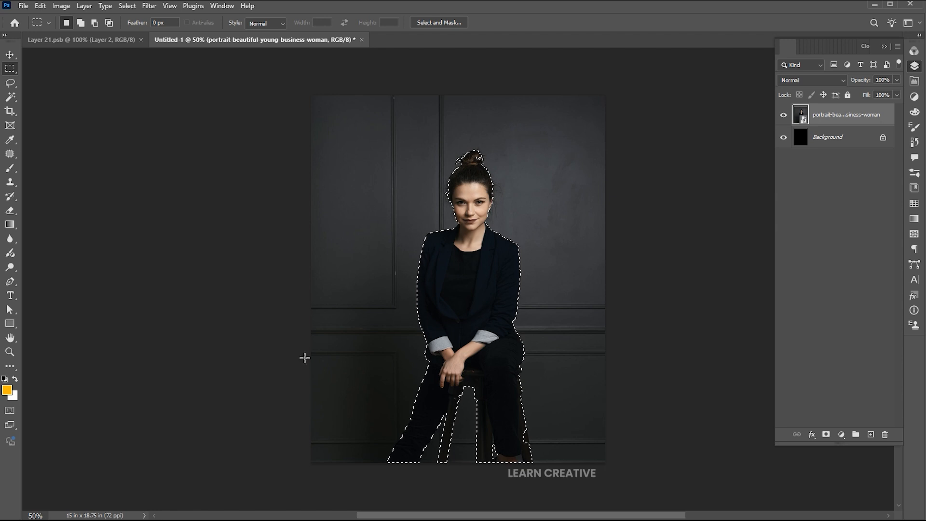
{"action": "left_click_drag", "start_coordinate": [308, 334], "coordinate": [639, 473]}
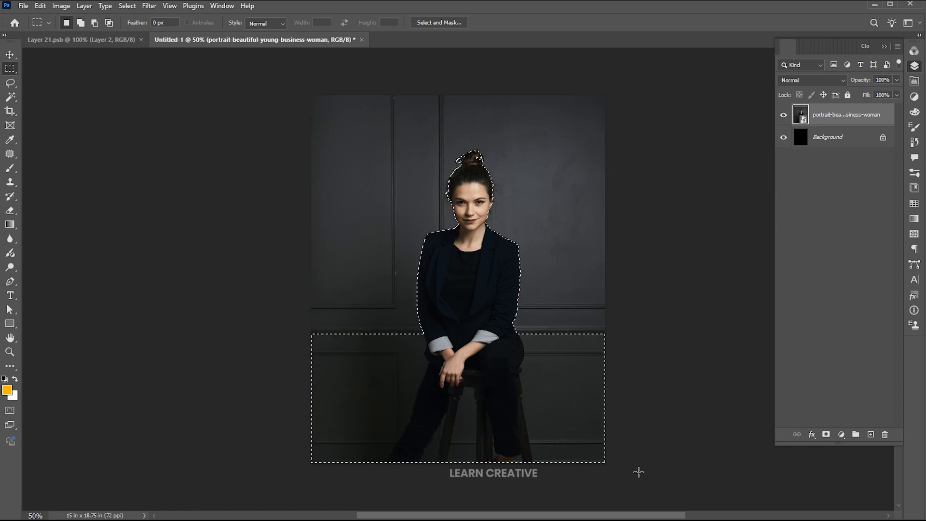
{"action": "left_click", "coordinate": [826, 434]}
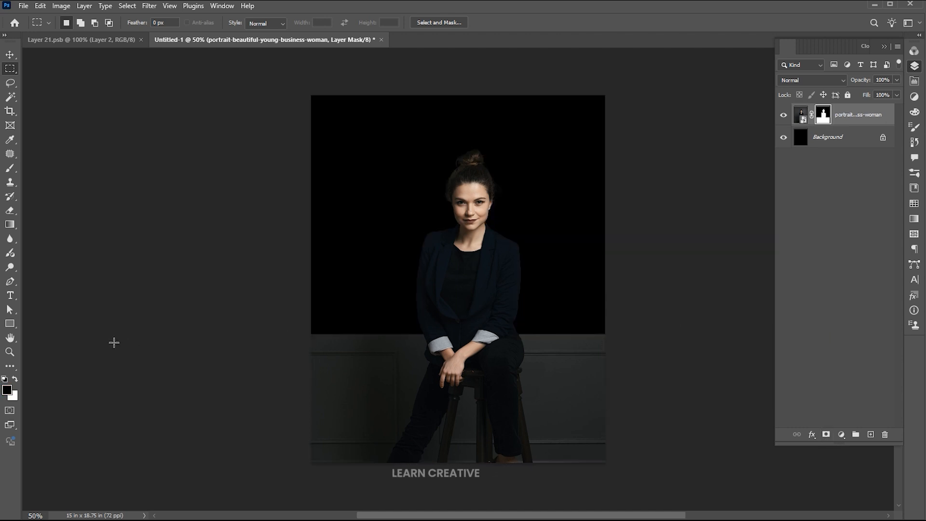
Draw a rectangle about 552 × 971 px over the right half of the upper background and fill it with white.
{"action": "left_click", "coordinate": [10, 323]}
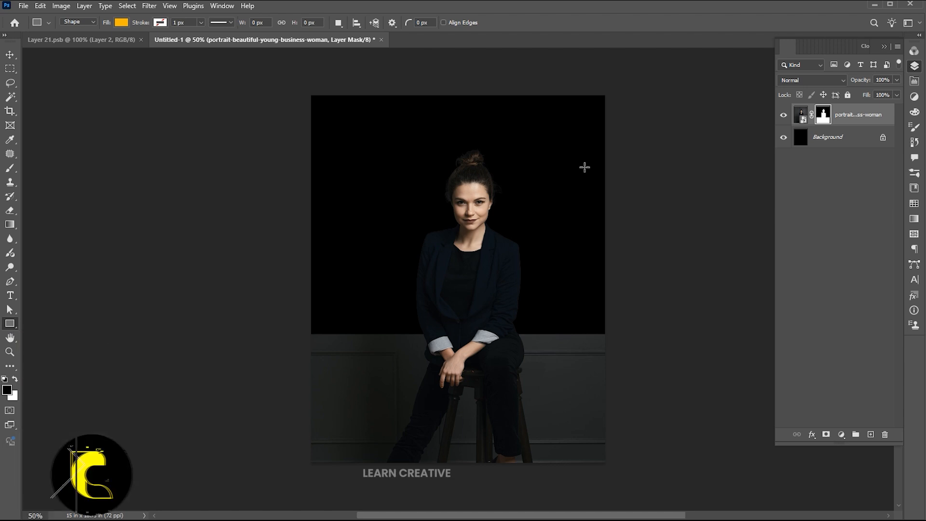
{"action": "left_click_drag", "start_coordinate": [620, 78], "coordinate": [470, 342]}
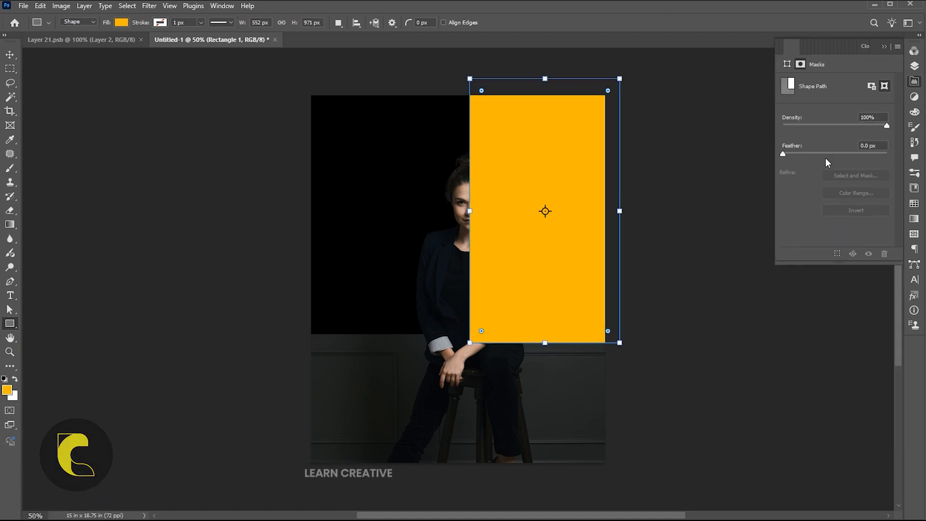
{"action": "left_click", "coordinate": [787, 64]}
{"action": "left_click", "coordinate": [815, 160]}
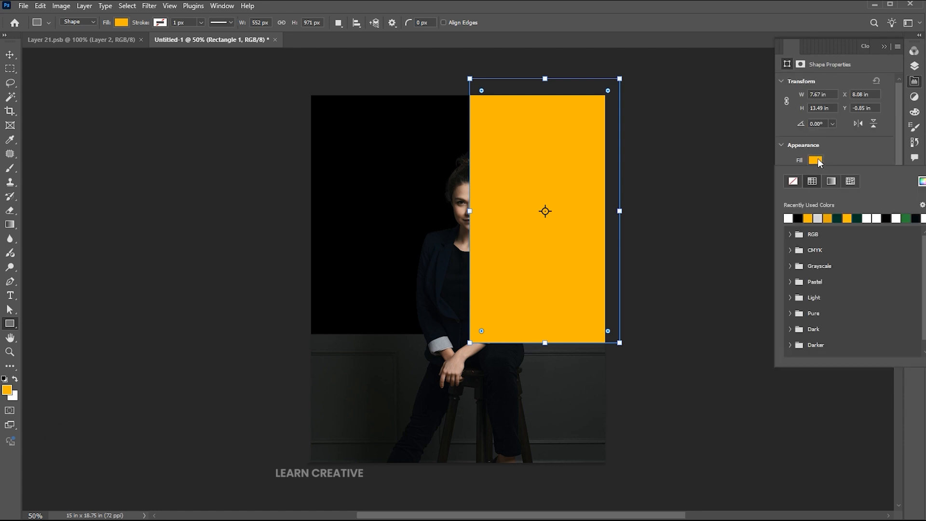
{"action": "left_click", "coordinate": [792, 218]}
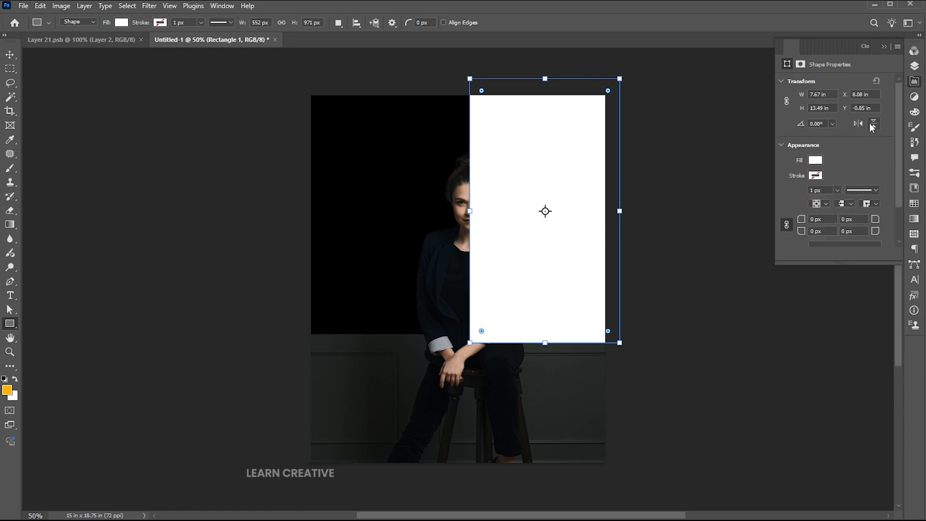
Place the white rectangle's layer beneath the portrait layer and narrow the rectangle from its left edge to about 544 px wide.
{"action": "left_click", "coordinate": [915, 66]}
{"action": "left_click_drag", "start_coordinate": [846, 114], "coordinate": [847, 146]}
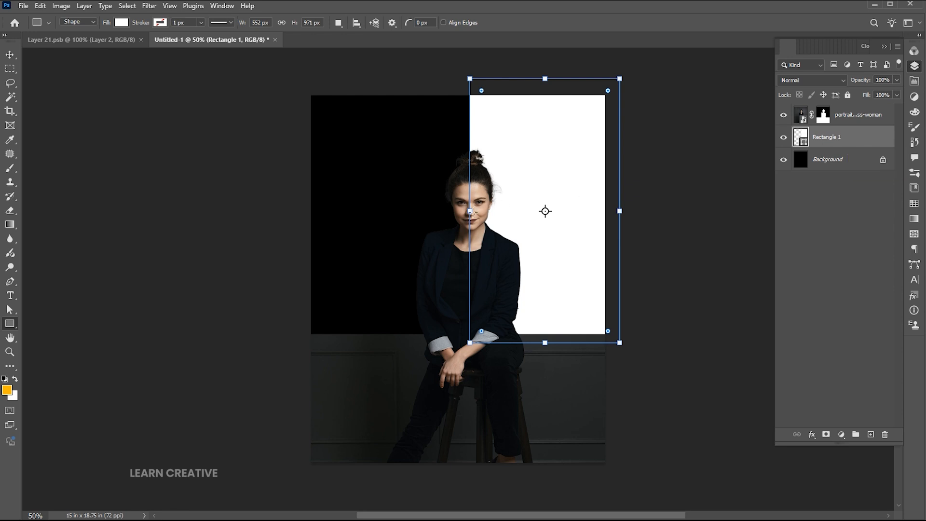
{"action": "left_click_drag", "start_coordinate": [470, 211], "coordinate": [474, 212]}
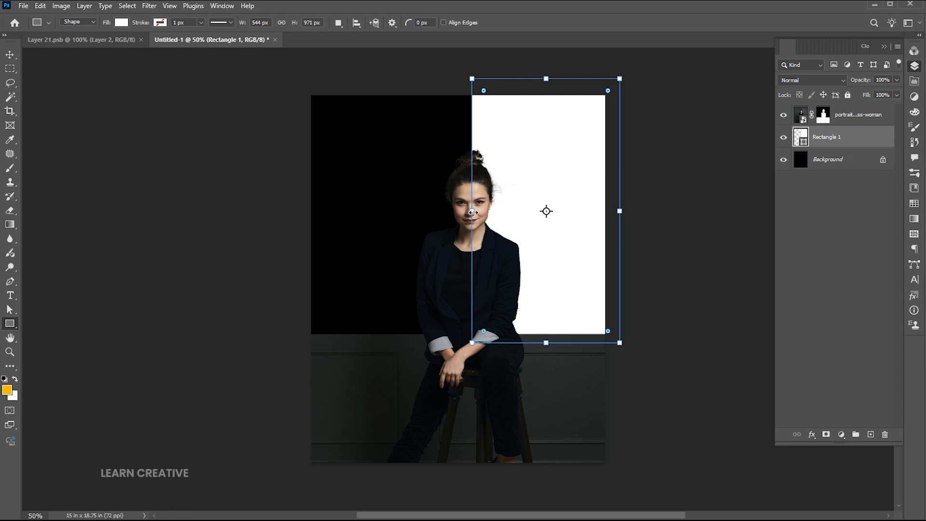
{"action": "key", "text": "Return"}
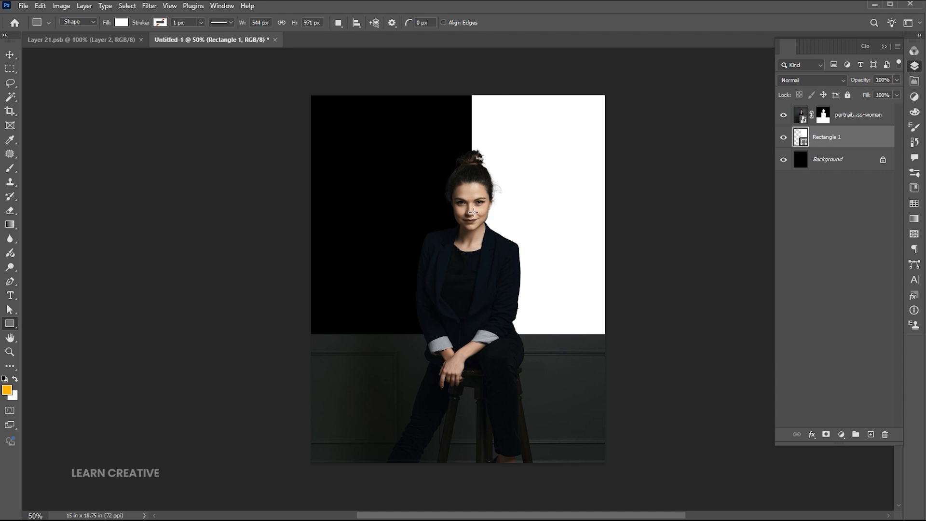
Add a Black & White adjustment above the portrait layer with Reds -14, Yellows 93, Greens 119 and Blues 15.
{"action": "left_click", "coordinate": [850, 114]}
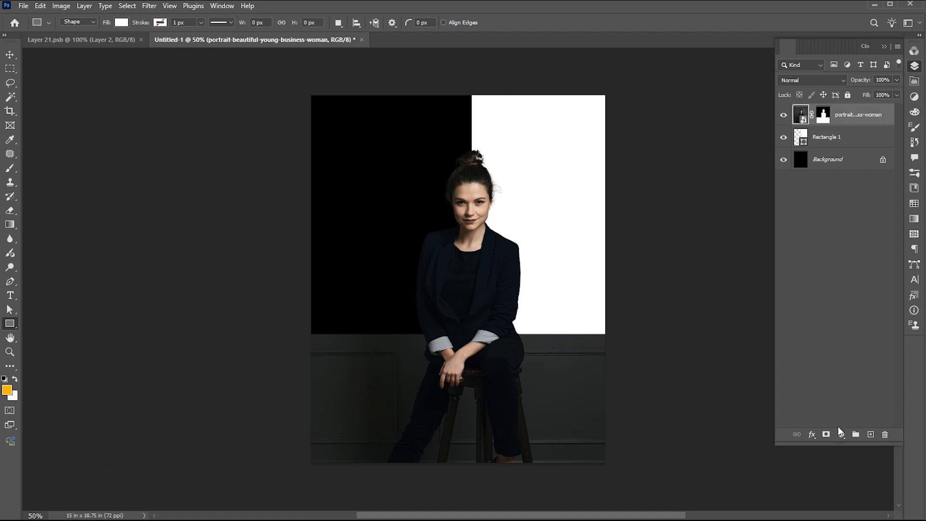
{"action": "left_click", "coordinate": [842, 435]}
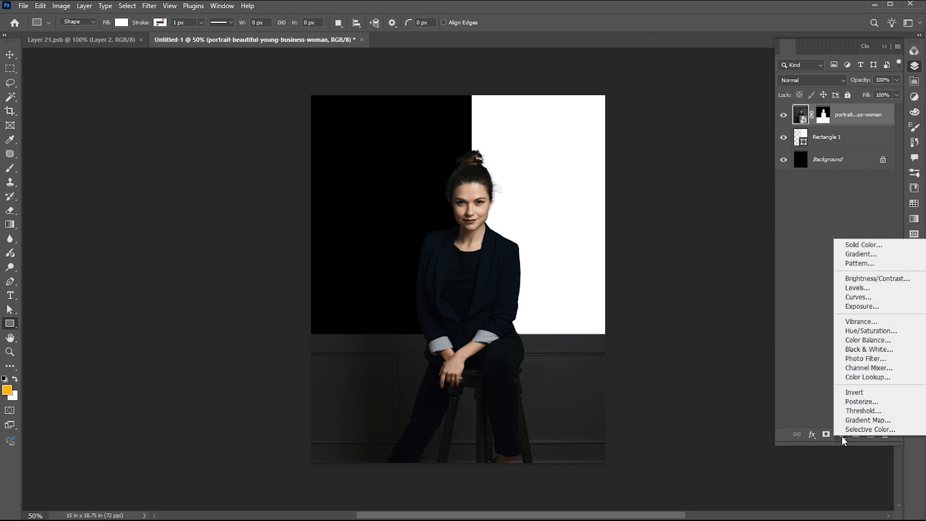
{"action": "left_click", "coordinate": [855, 349]}
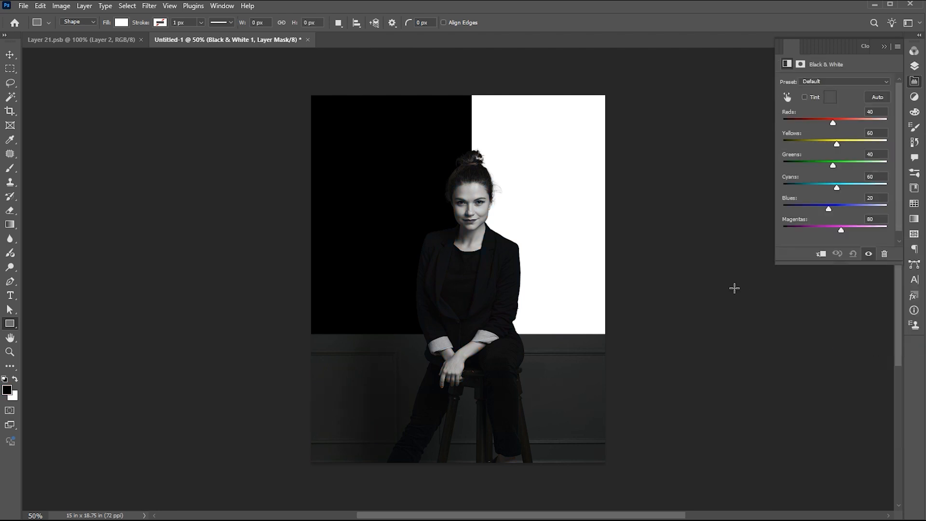
{"action": "left_click_drag", "start_coordinate": [830, 121], "coordinate": [821, 123]}
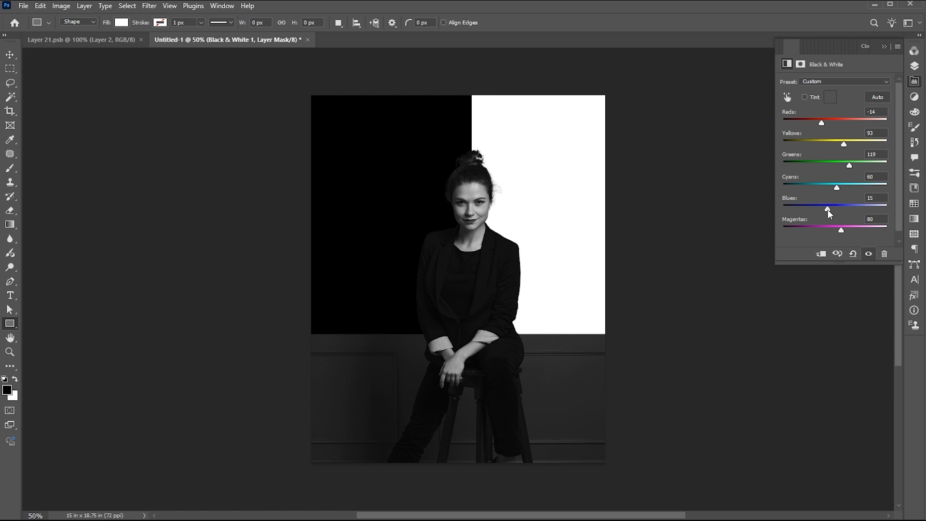
Create a text layer directly above the white rectangle's layer, reading "M" in Poppins ExtraBold at 100 pt.
{"action": "left_click", "coordinate": [914, 67]}
{"action": "left_click", "coordinate": [840, 159]}
{"action": "key", "text": "v"}
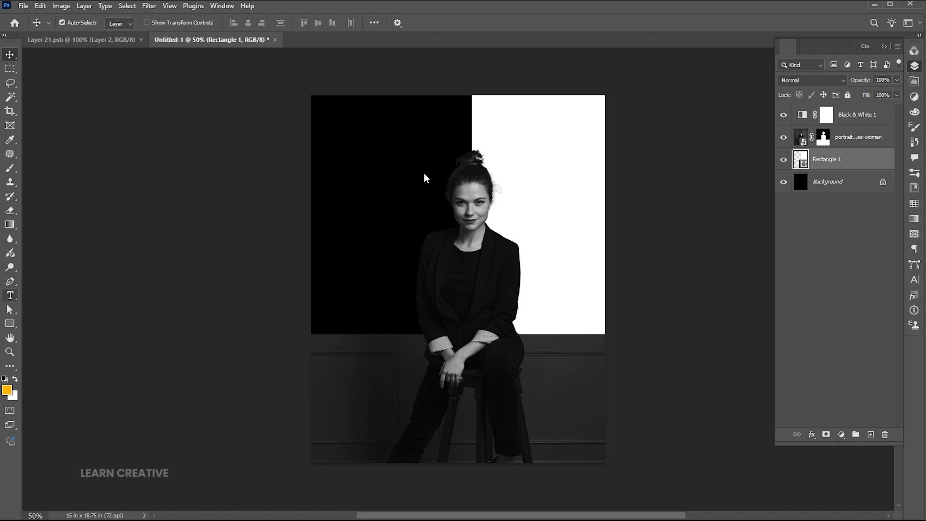
{"action": "left_click", "coordinate": [422, 139]}
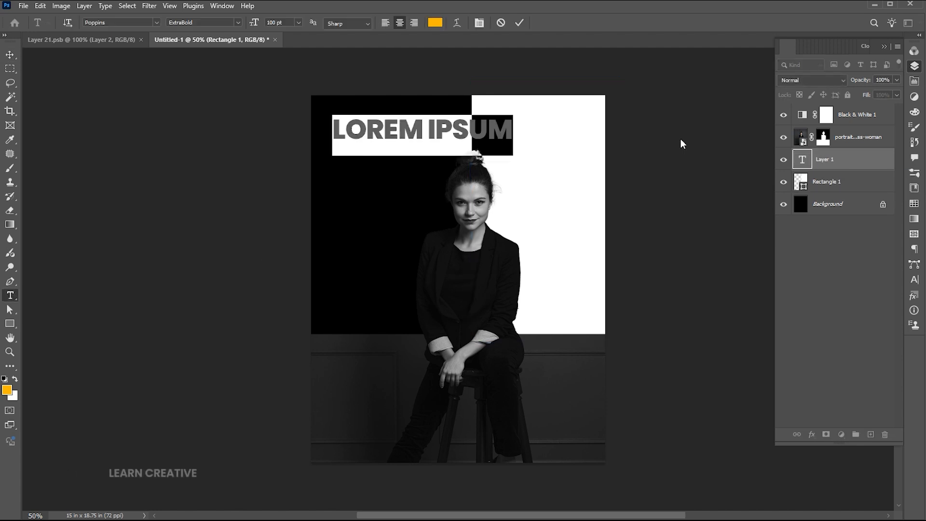
{"action": "type", "text": "M"}
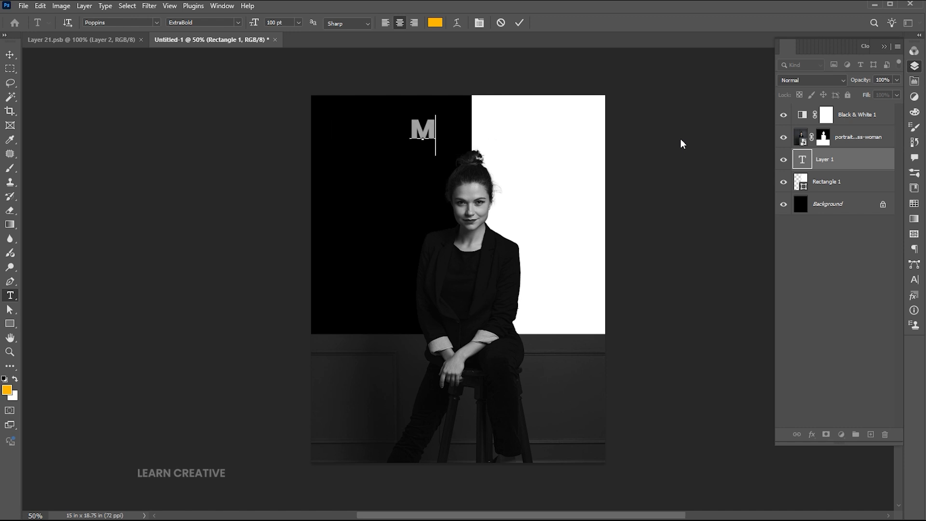
Set the color of the letter M to black (000000).
{"action": "key", "text": "ctrl+a"}
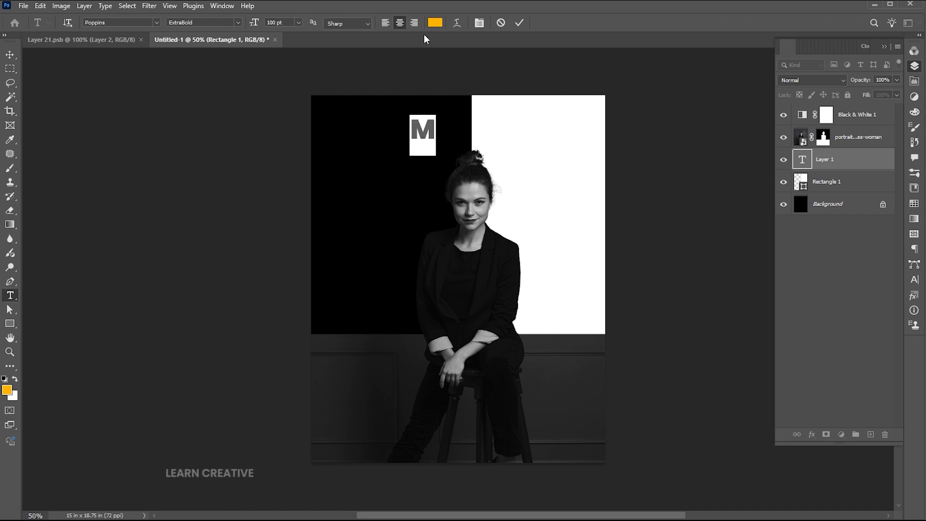
{"action": "left_click", "coordinate": [435, 22]}
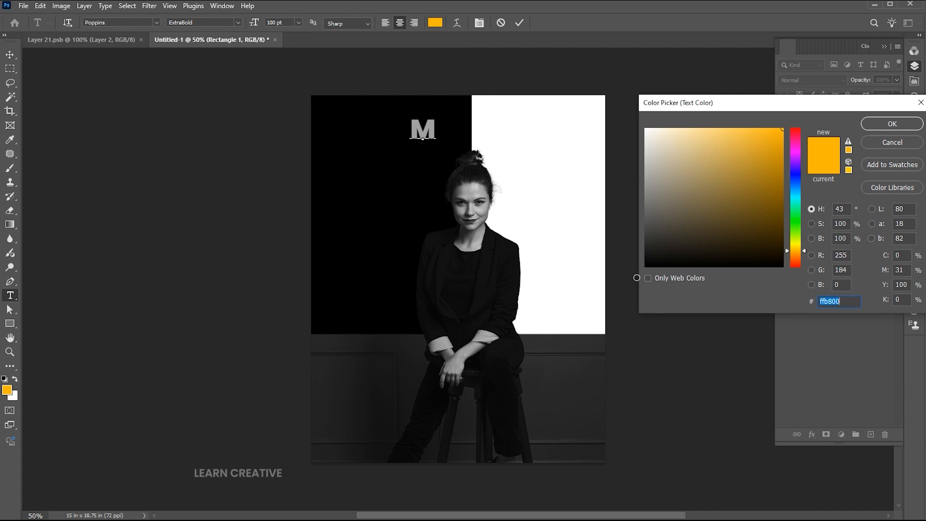
{"action": "type", "text": "000000"}
{"action": "left_click", "coordinate": [884, 124]}
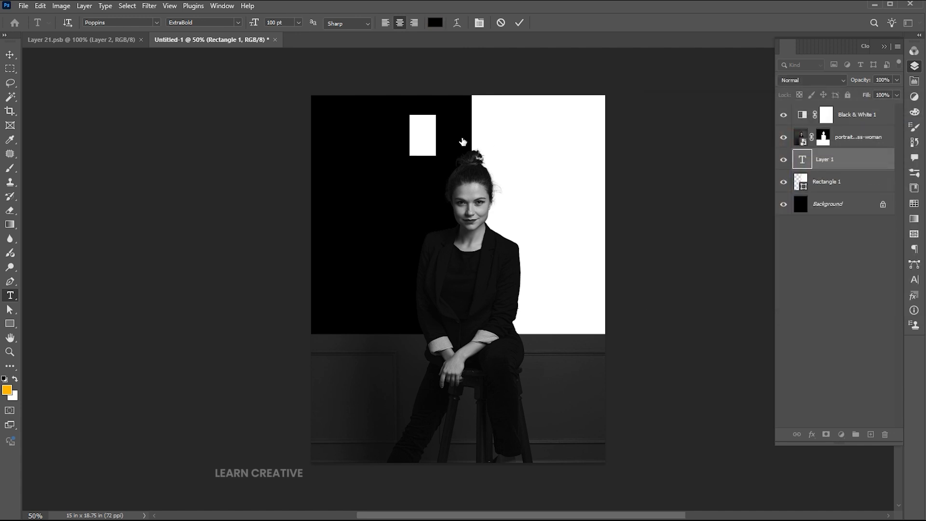
Enlarge the M to about 349.54 pt and position it at the white rectangle's left edge, partly behind the woman's head.
{"action": "left_click", "coordinate": [10, 55]}
{"action": "key", "text": "ctrl+t"}
{"action": "left_click_drag", "start_coordinate": [440, 110], "coordinate": [550, 77]}
{"action": "left_click_drag", "start_coordinate": [520, 126], "coordinate": [508, 151]}
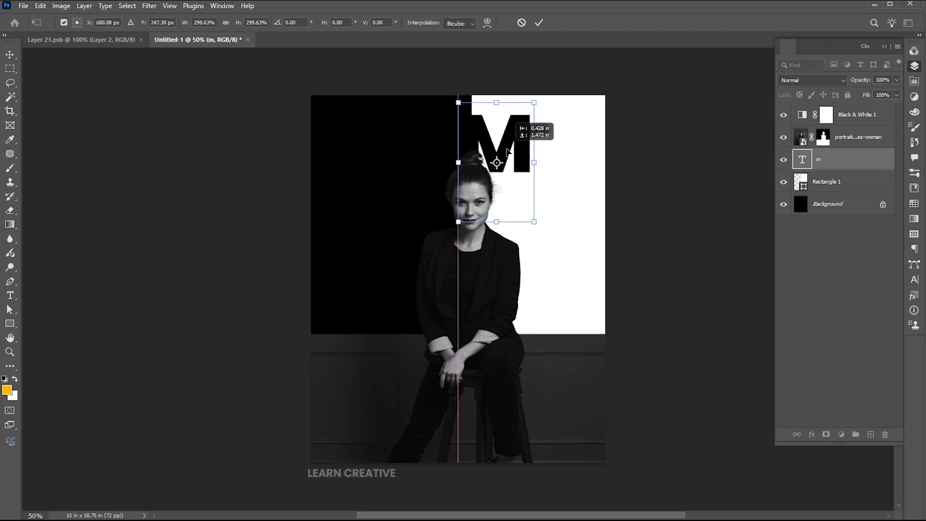
{"action": "key", "text": "Right"}
{"action": "key", "text": "Right"}
{"action": "key", "text": "Right"}
{"action": "key", "text": "Right"}
{"action": "key", "text": "Right"}
{"action": "key", "text": "Right"}
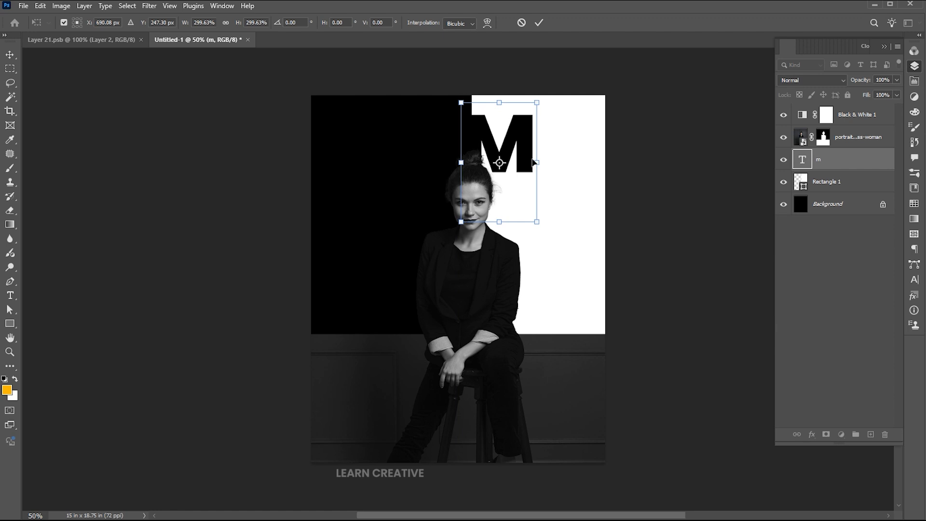
{"action": "left_click_drag", "start_coordinate": [537, 221], "coordinate": [550, 242]}
{"action": "key", "text": "Return"}
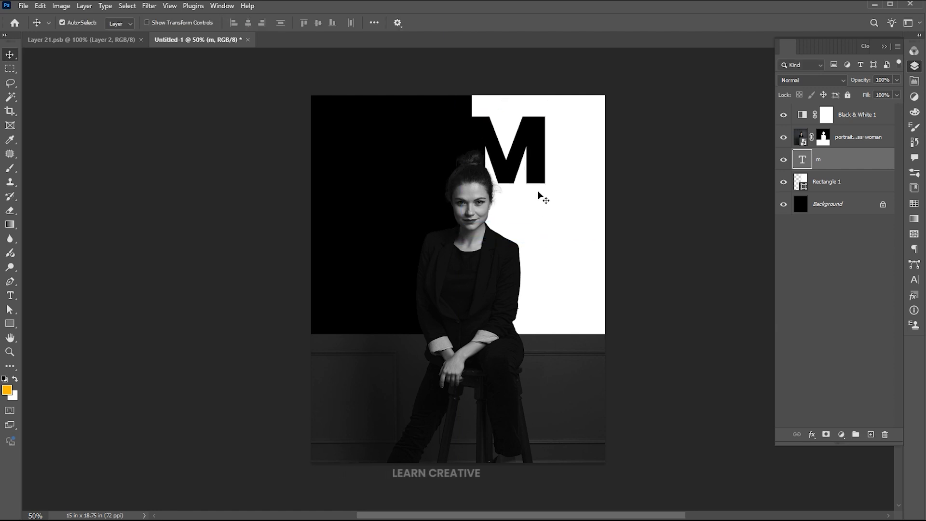
Add a second line reading "OD" beneath the M, shifted right with leading spaces.
{"action": "double_click", "coordinate": [548, 143]}
{"action": "left_click", "coordinate": [557, 149]}
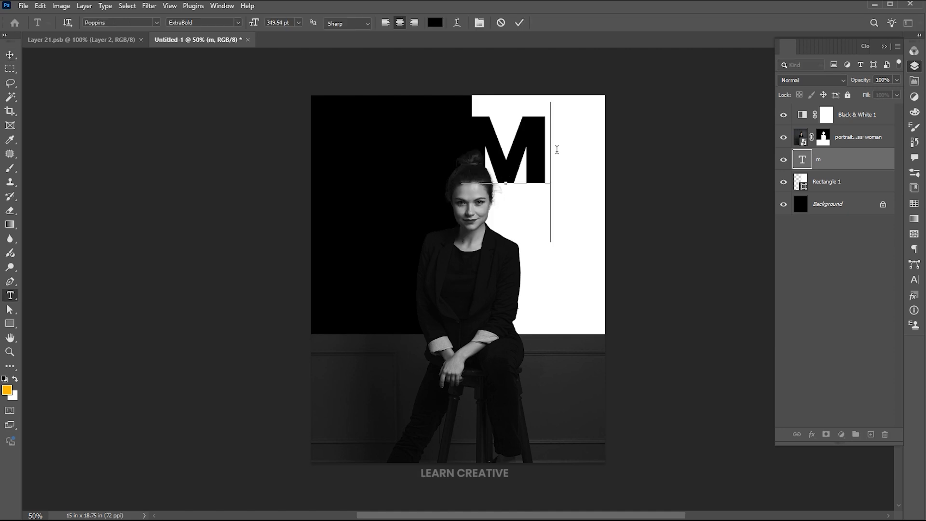
{"action": "key", "text": "Return"}
{"action": "type", "text": "o"}
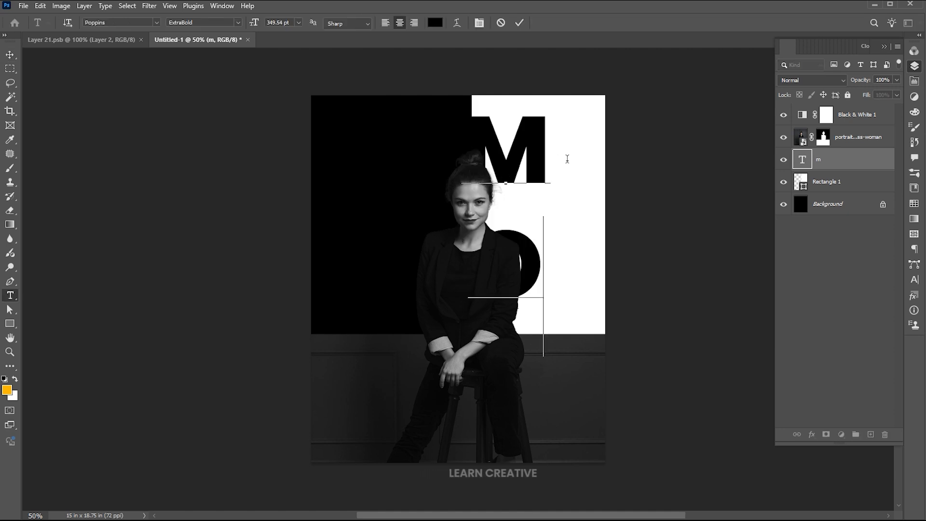
{"action": "type", "text": "d"}
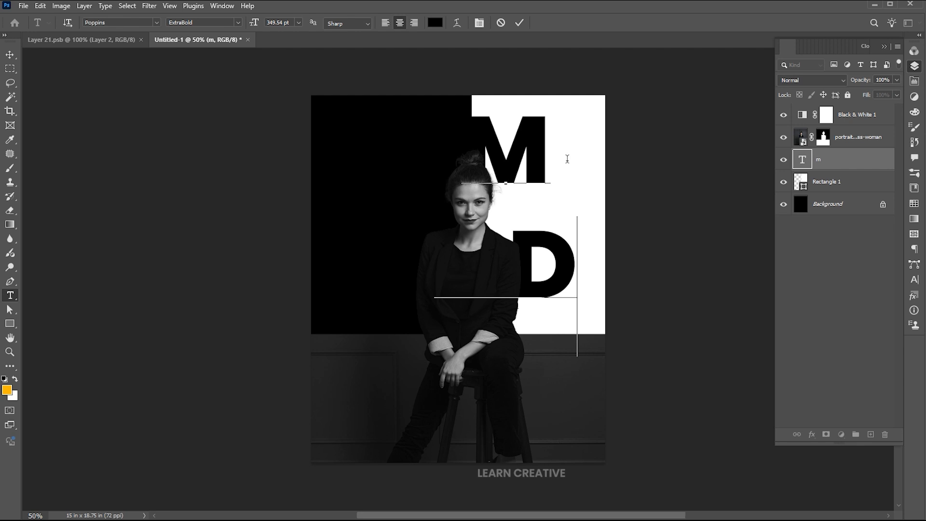
{"action": "key", "text": "Left"}
{"action": "key", "text": "Left"}
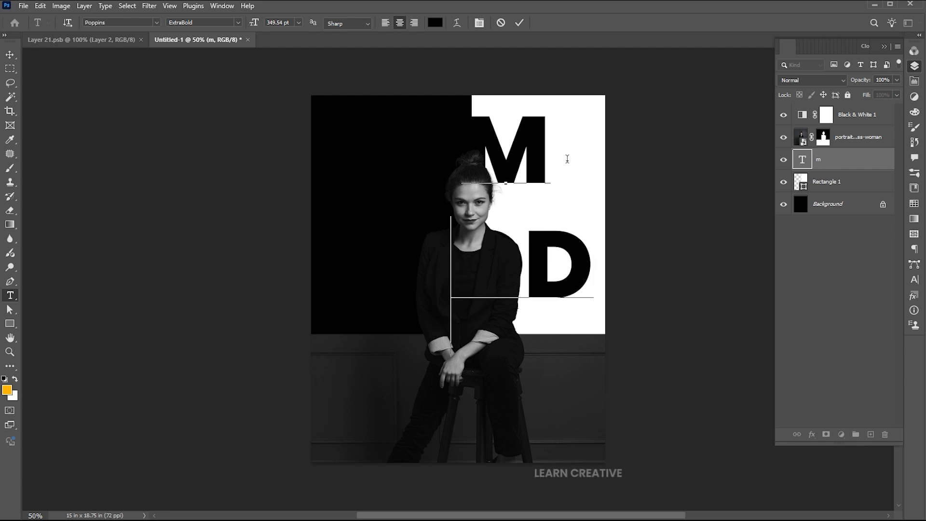
{"action": "key", "text": "ctrl"}
Set the line spacing of the whole text to 300 pt.
{"action": "key", "text": "ctrl+a"}
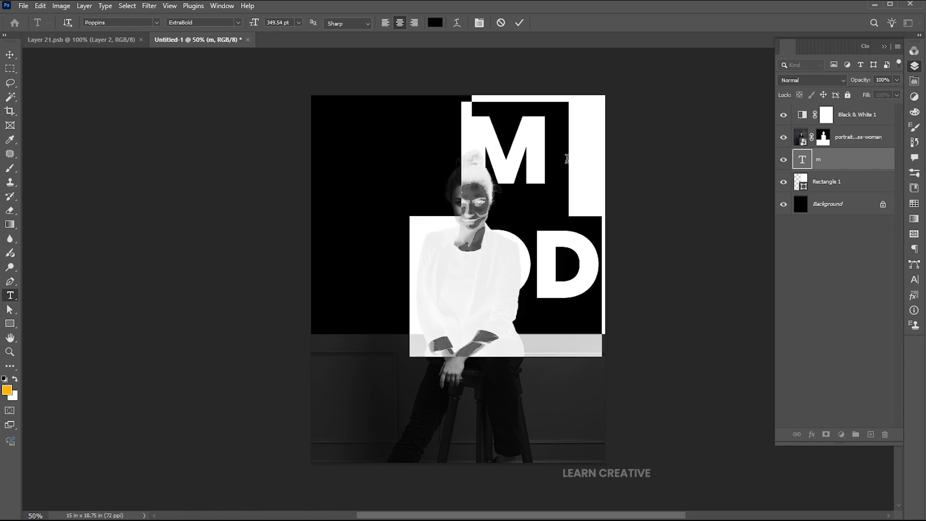
{"action": "left_click", "coordinate": [915, 279]}
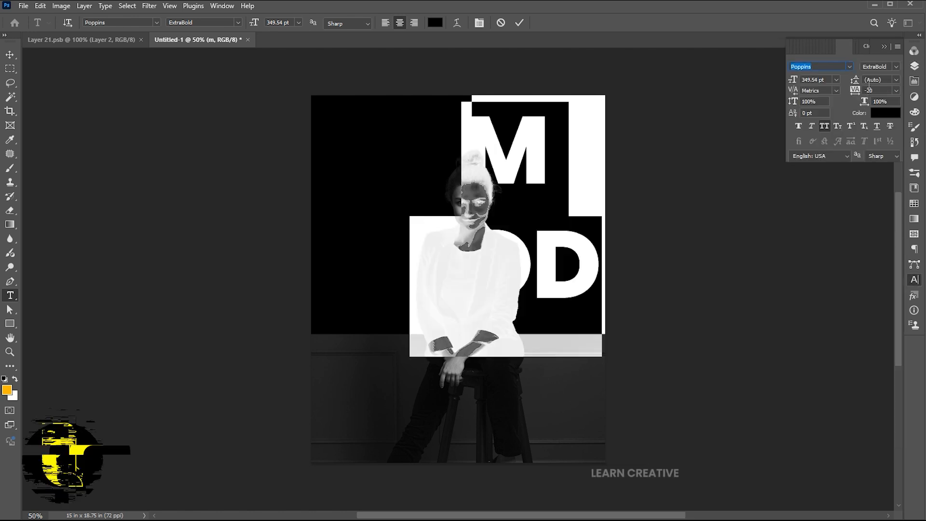
{"action": "left_click", "coordinate": [883, 79]}
{"action": "type", "text": "300"}
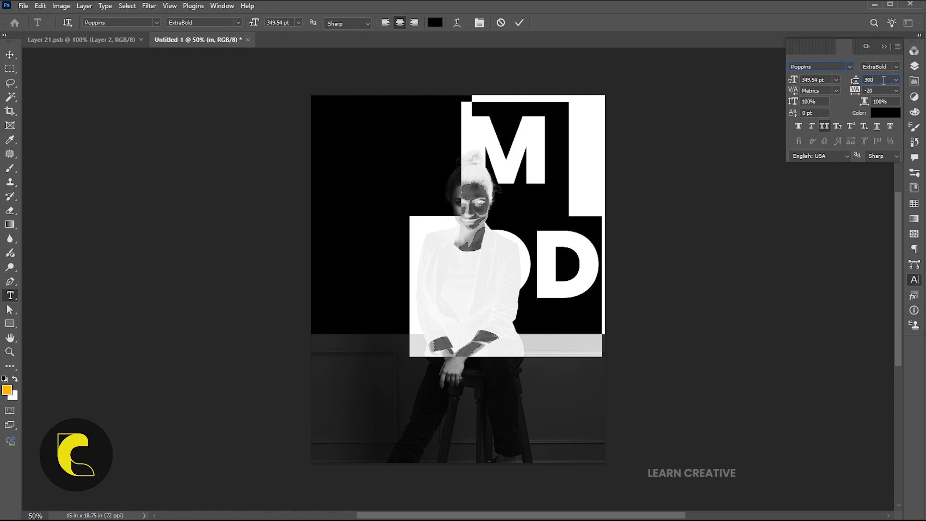
{"action": "key", "text": "Return"}
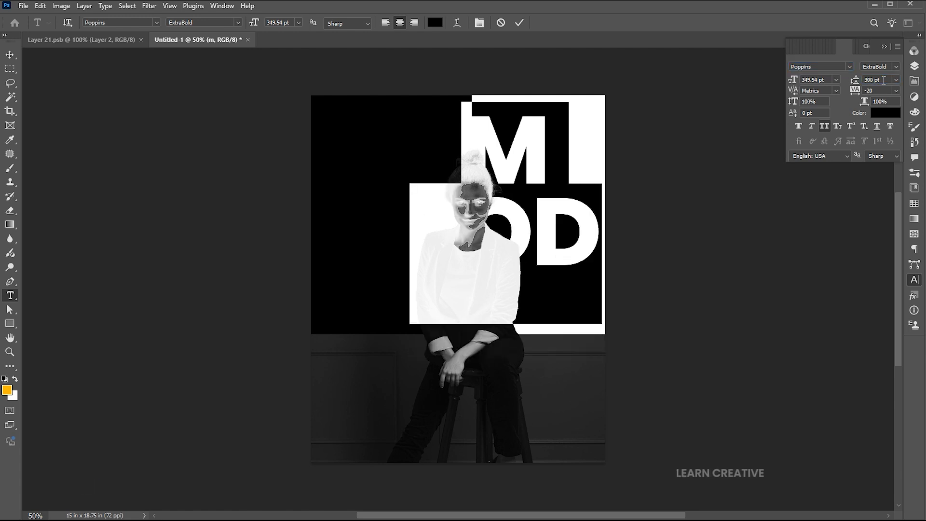
Add a third line reading "EL" beneath "OD" in the black lettering.
{"action": "left_click", "coordinate": [631, 247]}
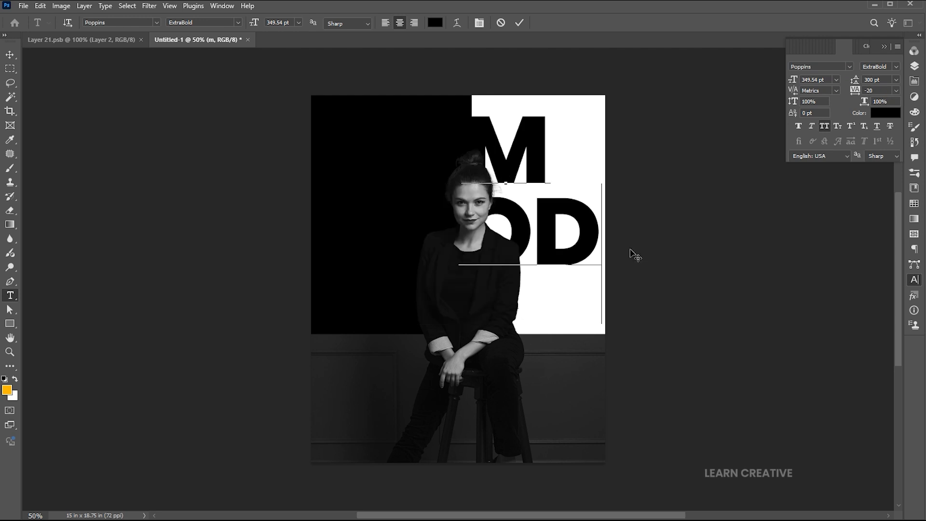
{"action": "key", "text": "Return"}
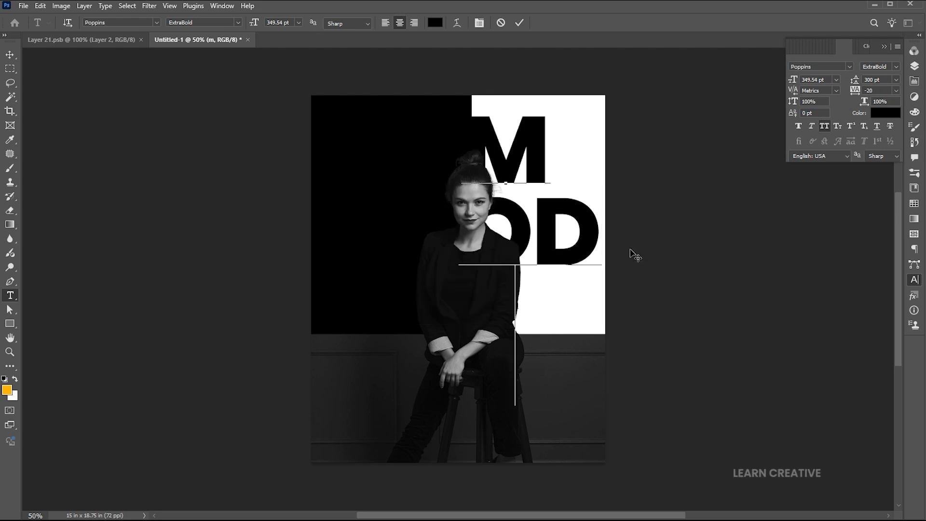
{"action": "type", "text": "EL"}
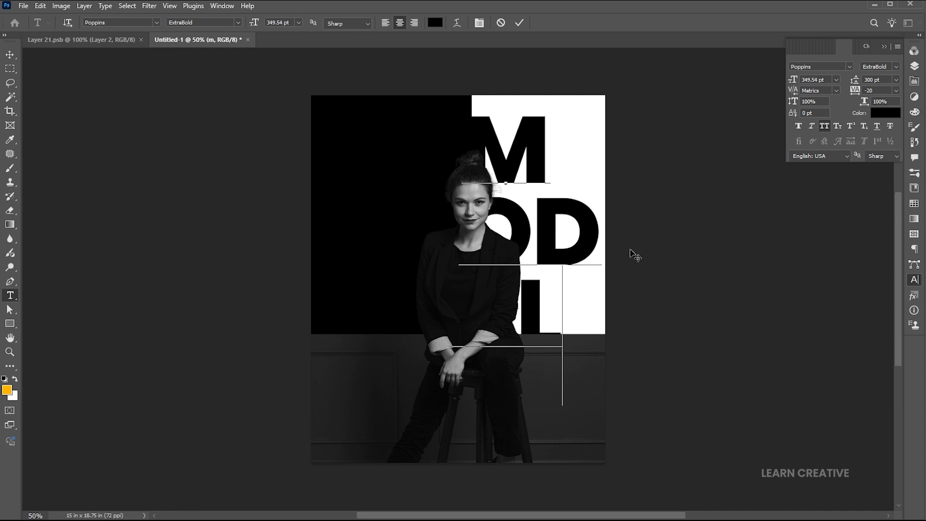
{"action": "key", "text": "Left"}
{"action": "type", "text": "E"}
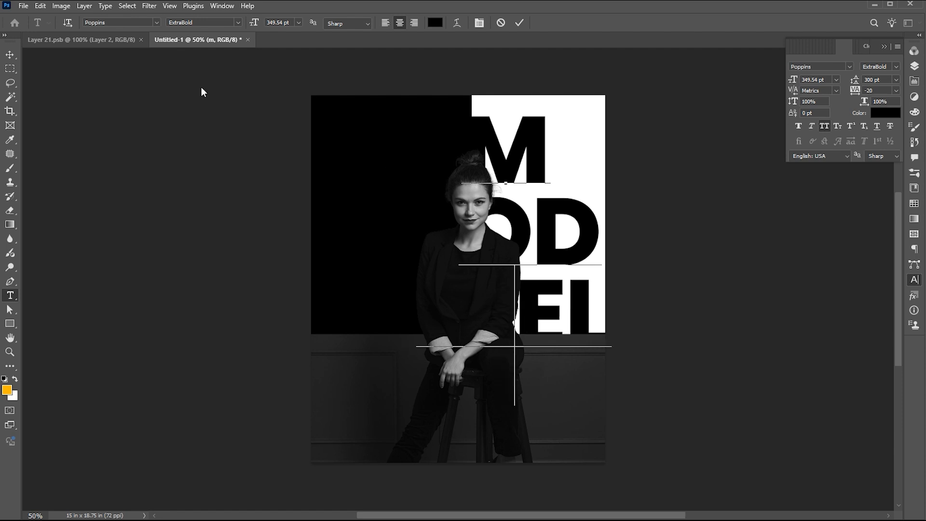
Scale the three-line MODEL text down to about 333.45 pt so all its letters fit inside the white rectangle.
{"action": "key", "text": "ctrl+Return"}
{"action": "key", "text": "ctrl+t"}
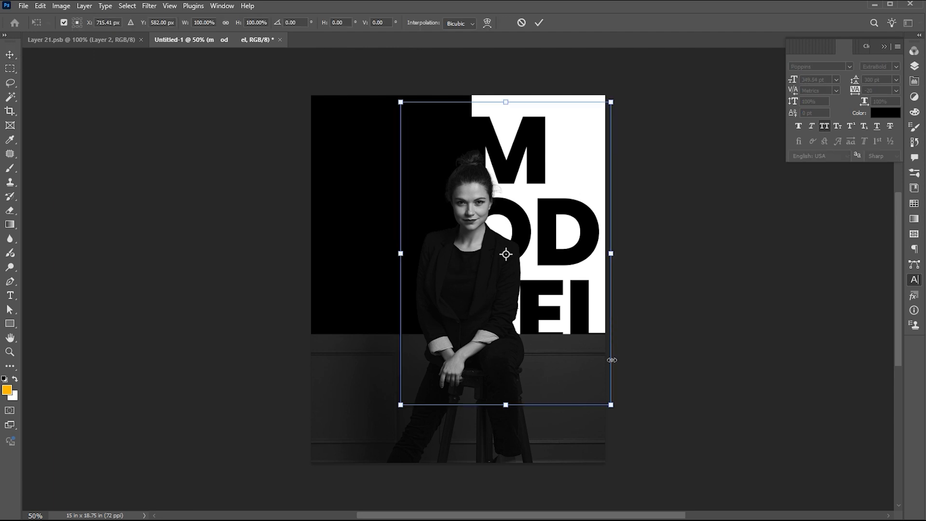
{"action": "mouse_move", "coordinate": [612, 406]}
{"action": "left_mouse_down"}
{"action": "mouse_move", "coordinate": [600, 385]}
{"action": "mouse_move", "coordinate": [605, 392]}
{"action": "left_mouse_up"}
{"action": "key", "text": "Return"}
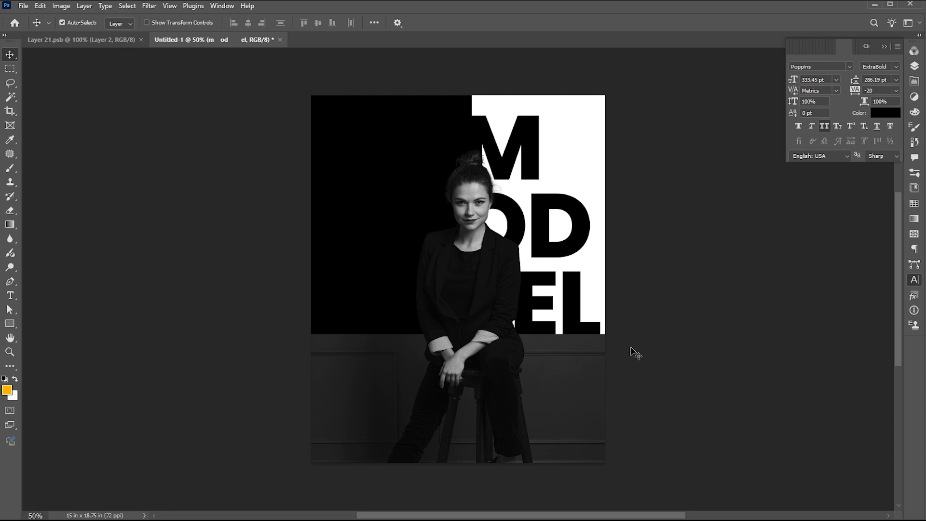
Duplicate the MODEL text onto the black half of the background and color the copy white (ffffff).
{"action": "left_click_drag", "start_coordinate": [583, 236], "coordinate": [426, 256]}
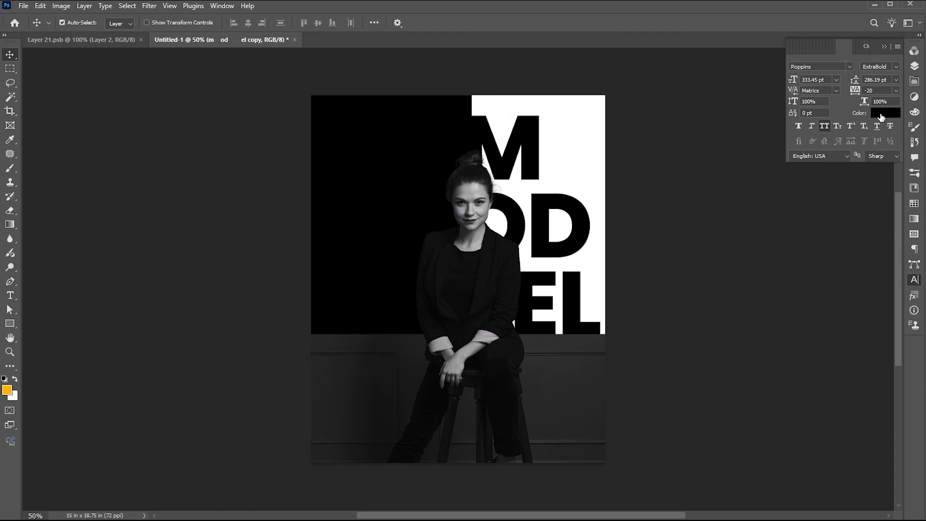
{"action": "left_click", "coordinate": [881, 117]}
{"action": "type", "text": "ffffff"}
{"action": "left_click", "coordinate": [897, 124]}
Replace the white copy's text with BEAUTY stacked as "BE", "AU" and "TY", shifting the middle line right with leading spaces.
{"action": "left_click", "coordinate": [361, 174]}
{"action": "double_click", "coordinate": [480, 229]}
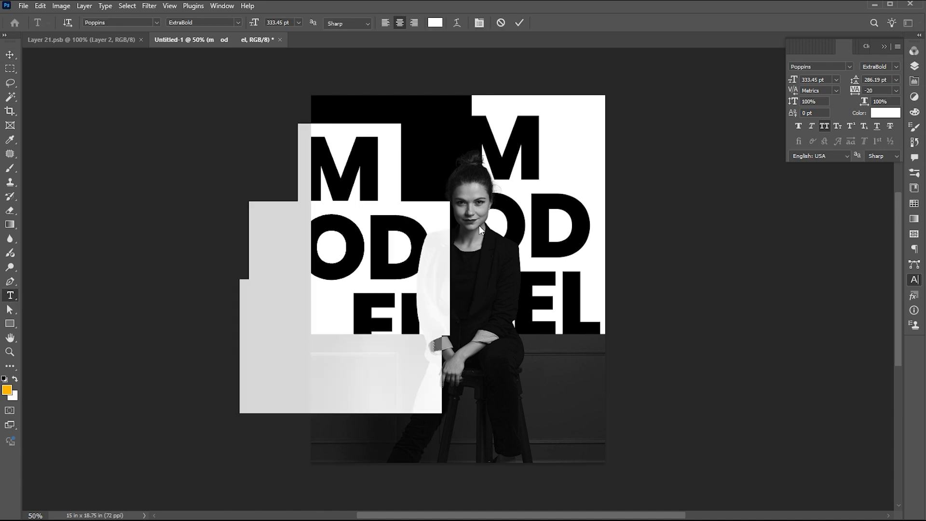
{"action": "type", "text": "b"}
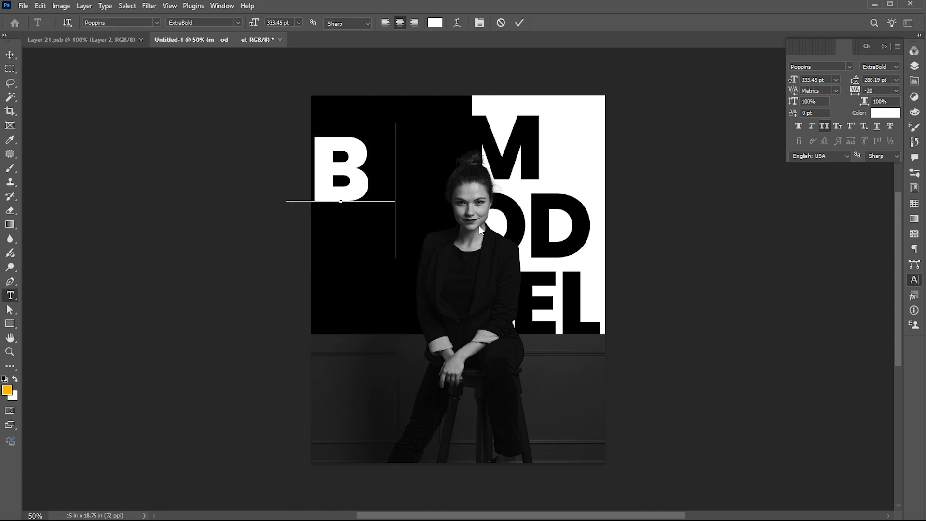
{"action": "type", "text": "e"}
{"action": "key", "text": "Return"}
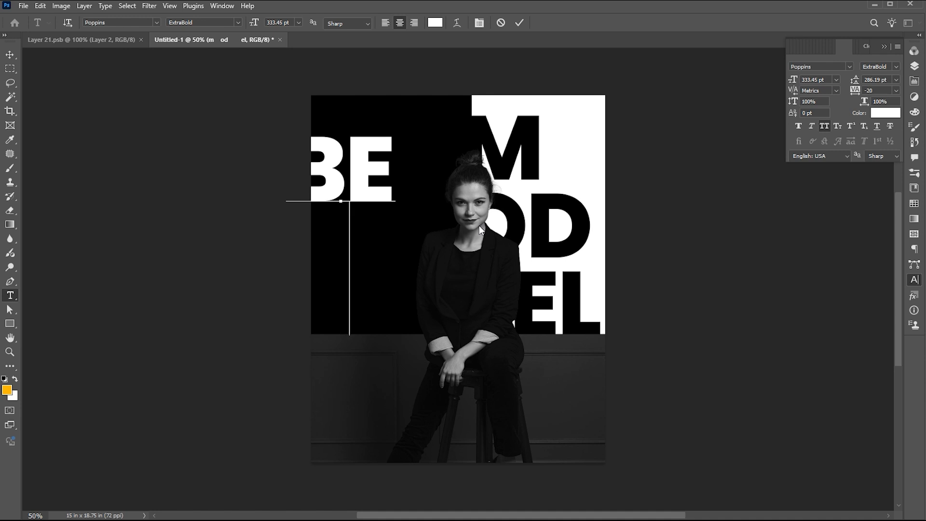
{"action": "type", "text": "a"}
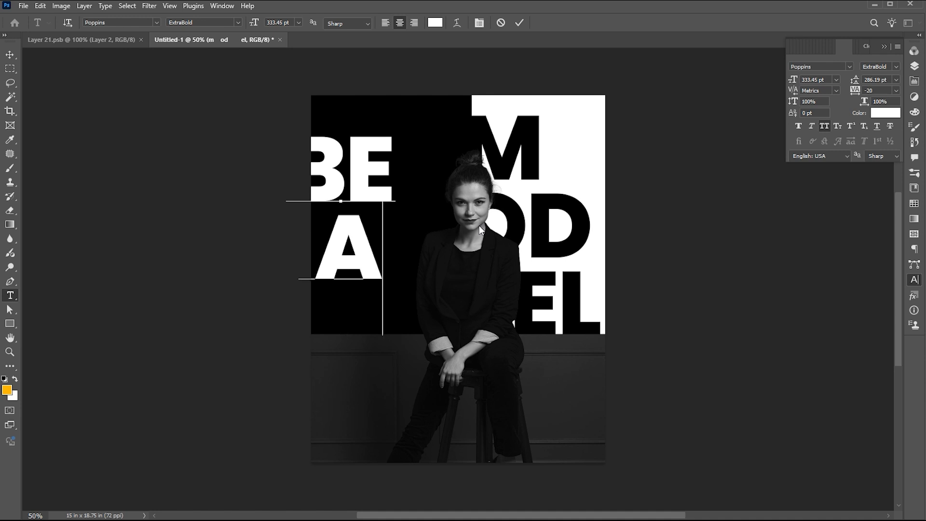
{"action": "type", "text": "u"}
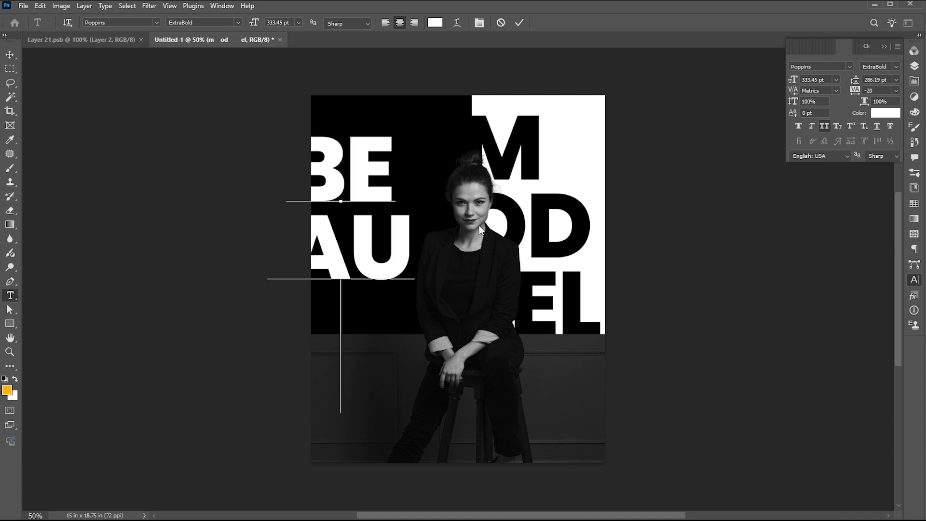
{"action": "key", "text": "Return"}
{"action": "type", "text": "ty"}
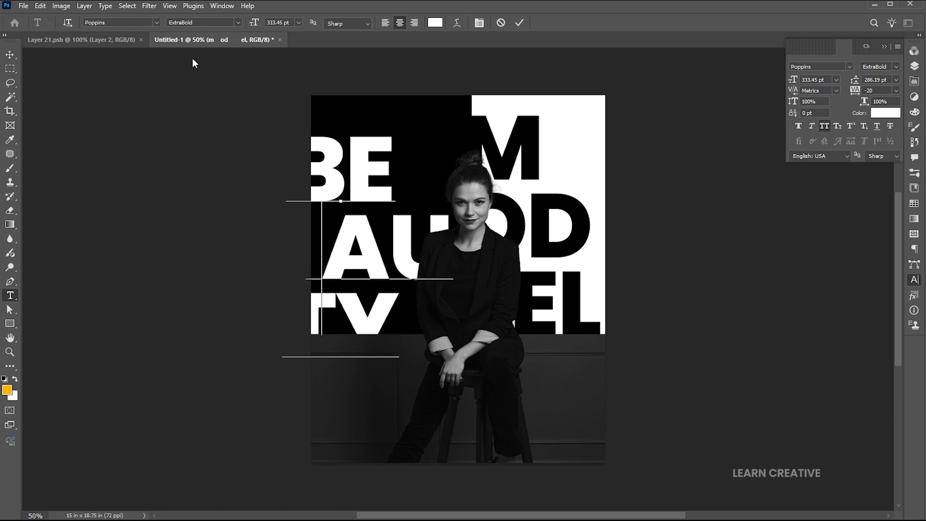
Scale the BEAUTY text to about 260.91 pt and fit it against the left edge of the black area.
{"action": "left_click", "coordinate": [10, 54]}
{"action": "key", "text": "ctrl+t"}
{"action": "left_click_drag", "start_coordinate": [453, 122], "coordinate": [424, 159]}
{"action": "left_click_drag", "start_coordinate": [391, 191], "coordinate": [389, 189]}
{"action": "left_click_drag", "start_coordinate": [271, 156], "coordinate": [254, 150]}
{"action": "left_click_drag", "start_coordinate": [384, 190], "coordinate": [386, 190]}
{"action": "key", "text": "Return"}
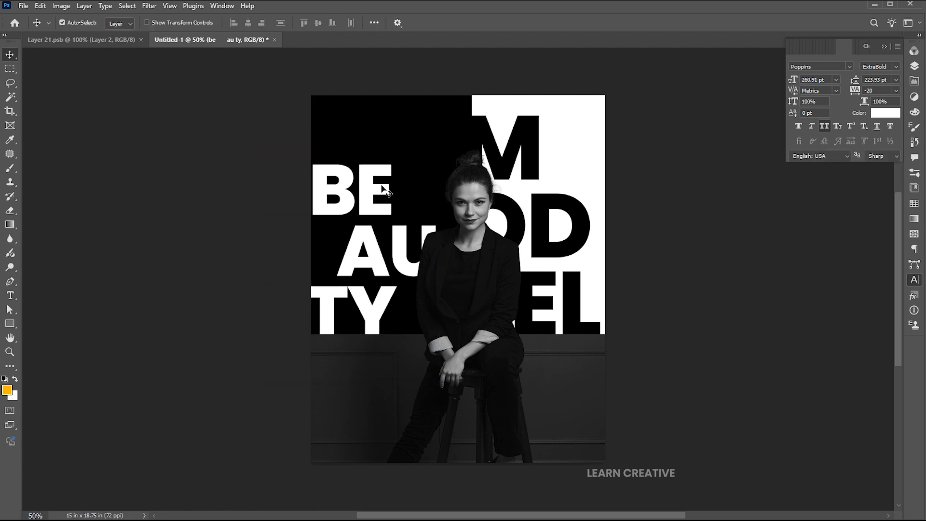
Duplicate the BEAUTY text and replace the copy's content with "BLACK".
{"action": "left_click_drag", "start_coordinate": [384, 189], "coordinate": [410, 188]}
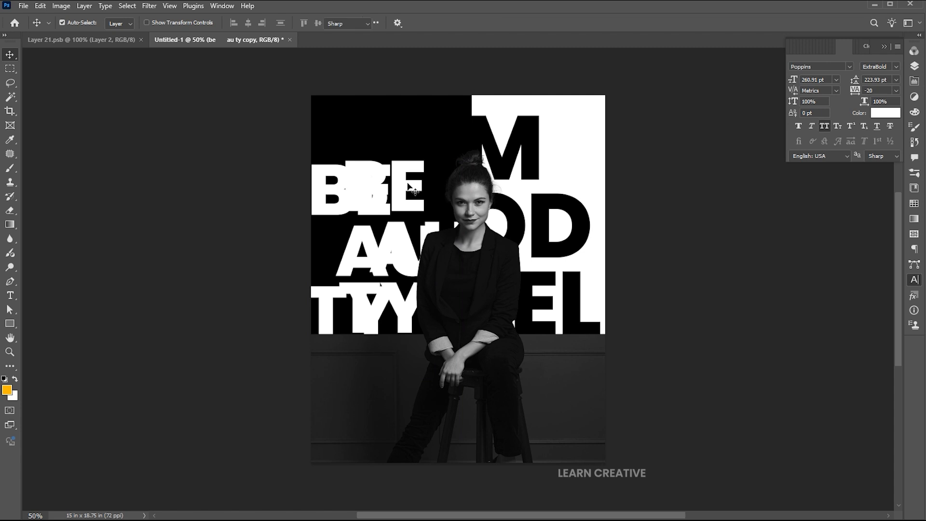
{"action": "double_click", "coordinate": [412, 189]}
{"action": "type", "text": "BL"}
{"action": "key", "text": "BackSpace"}
{"action": "type", "text": "ACK"}
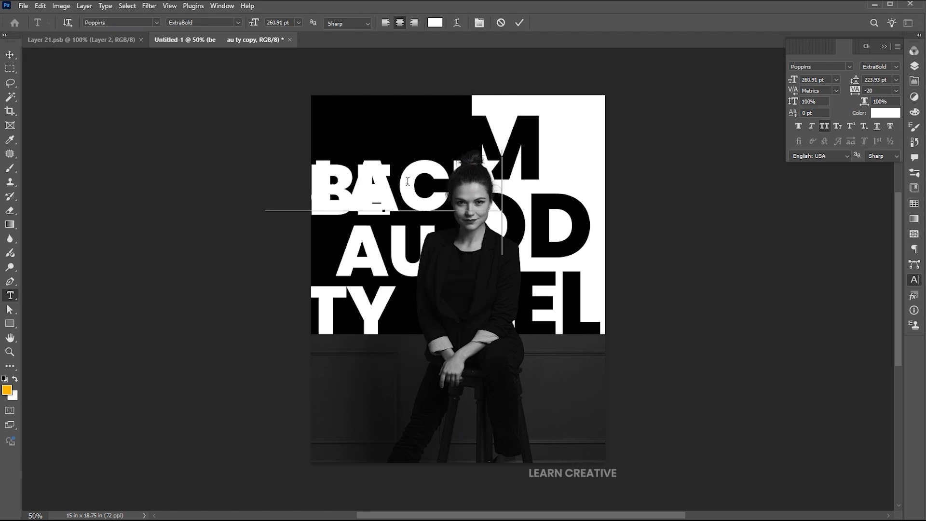
Change the font style of the whole word BLACK to SemiBold.
{"action": "left_click", "coordinate": [12, 56]}
{"action": "key", "text": "ctrl+a"}
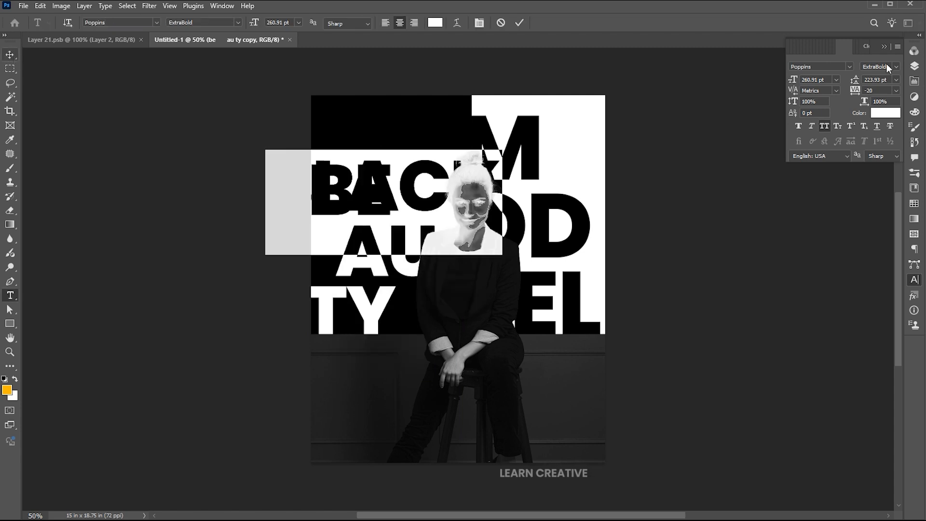
{"action": "left_click", "coordinate": [895, 67]}
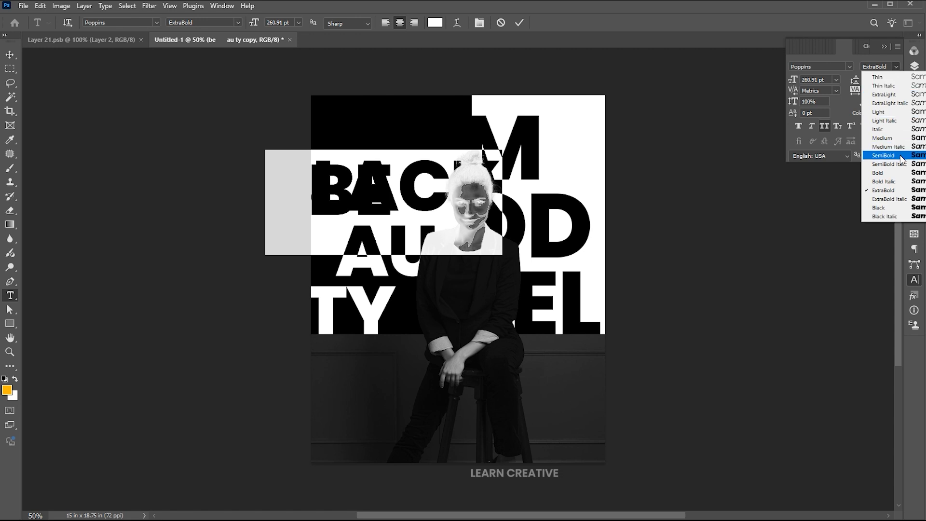
{"action": "left_click", "coordinate": [883, 155]}
{"action": "left_click", "coordinate": [9, 54]}
Shrink BLACK to about 61.6 pt, rotate it 90 degrees and place it vertically just right of "BE".
{"action": "left_click", "coordinate": [484, 172]}
{"action": "key", "text": "ctrl+t"}
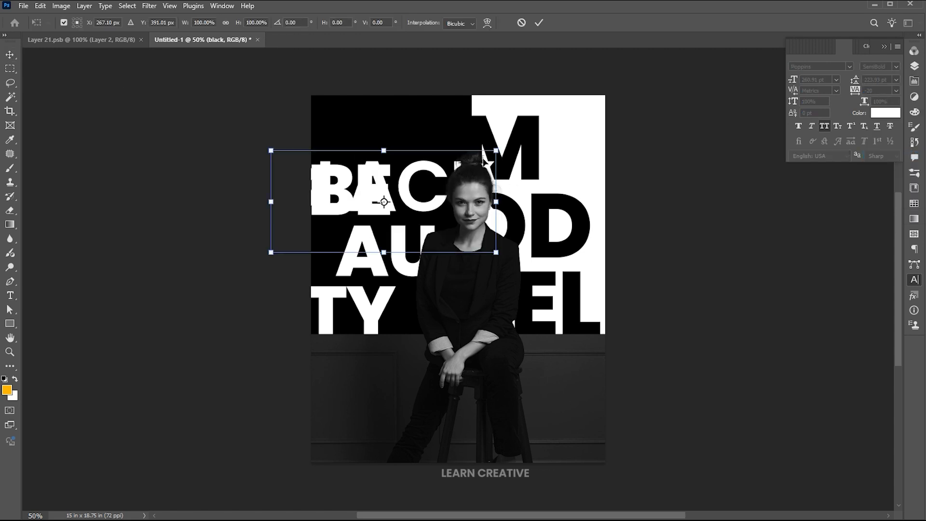
{"action": "left_click_drag", "start_coordinate": [491, 149], "coordinate": [406, 231]}
{"action": "left_click_drag", "start_coordinate": [390, 183], "coordinate": [401, 174]}
{"action": "key", "text": "Right"}
{"action": "key", "text": "Right"}
{"action": "key", "text": "Right"}
{"action": "key", "text": "Right"}
{"action": "key", "text": "Right"}
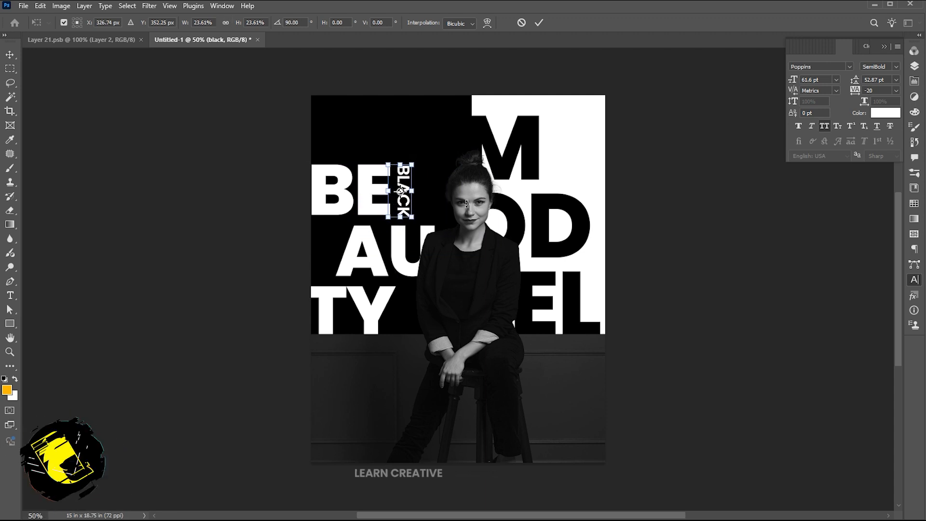
{"action": "key", "text": "Return"}
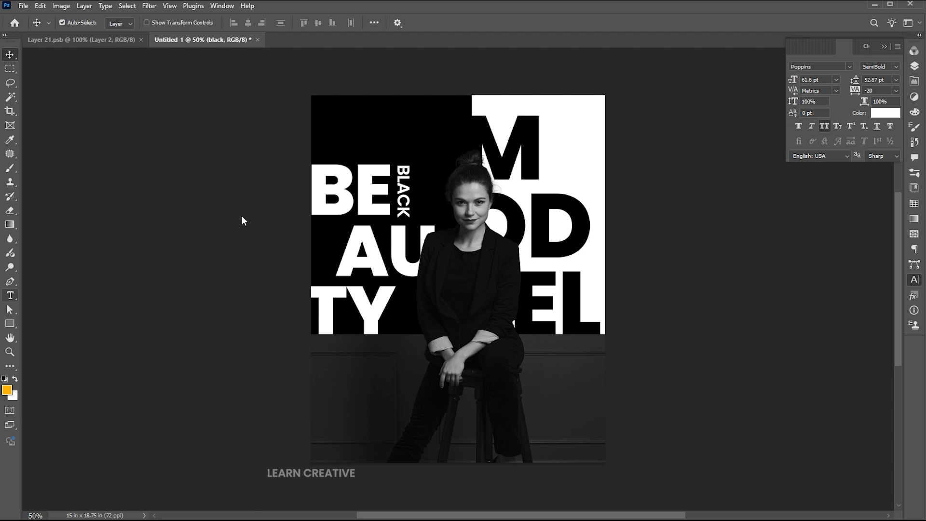
Add a 15 pt paragraph text box above "BE" and paste in the sentence beginning "The beauty of black beauty lies in its timeless elegance".
{"action": "left_click", "coordinate": [9, 295]}
{"action": "left_click_drag", "start_coordinate": [323, 116], "coordinate": [445, 153]}
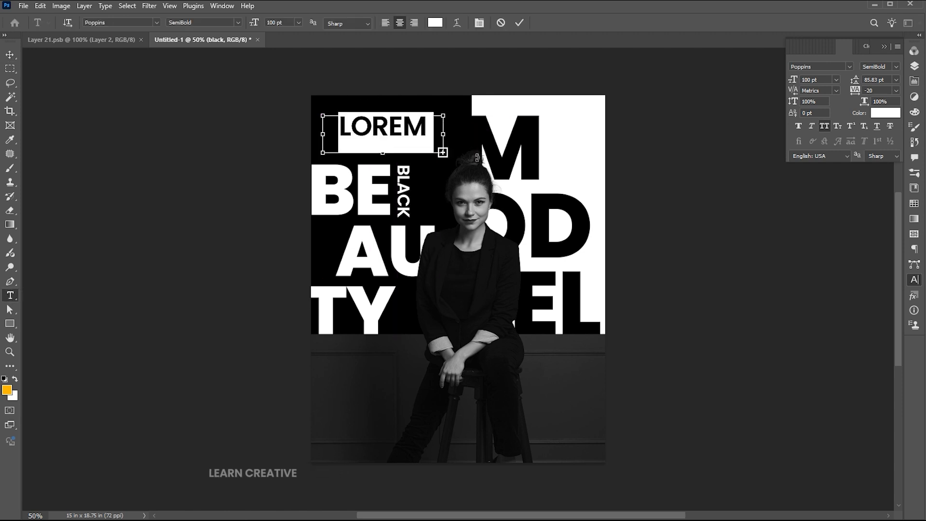
{"action": "type", "text": "THE"}
{"action": "key", "text": "ctrl+a"}
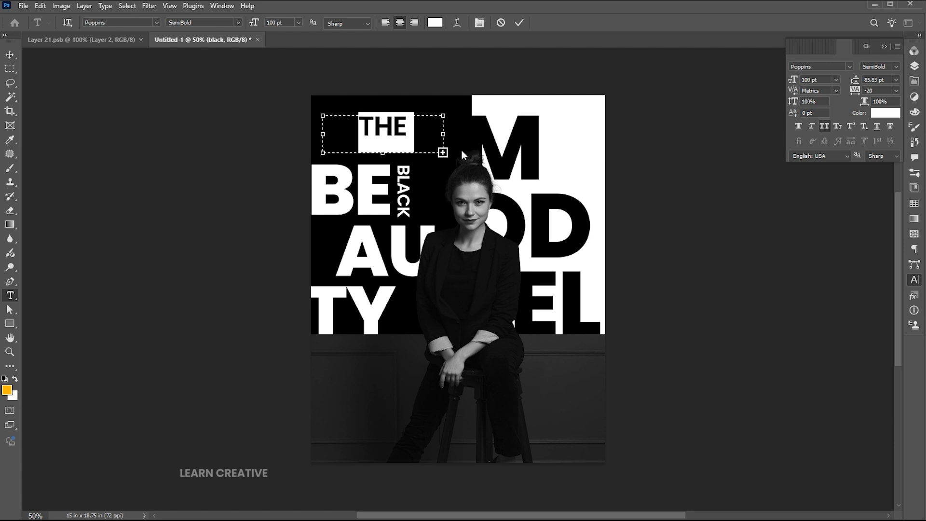
{"action": "left_click", "coordinate": [282, 23]}
{"action": "type", "text": "15"}
{"action": "key", "text": "Return"}
{"action": "key", "text": "ctrl+v"}
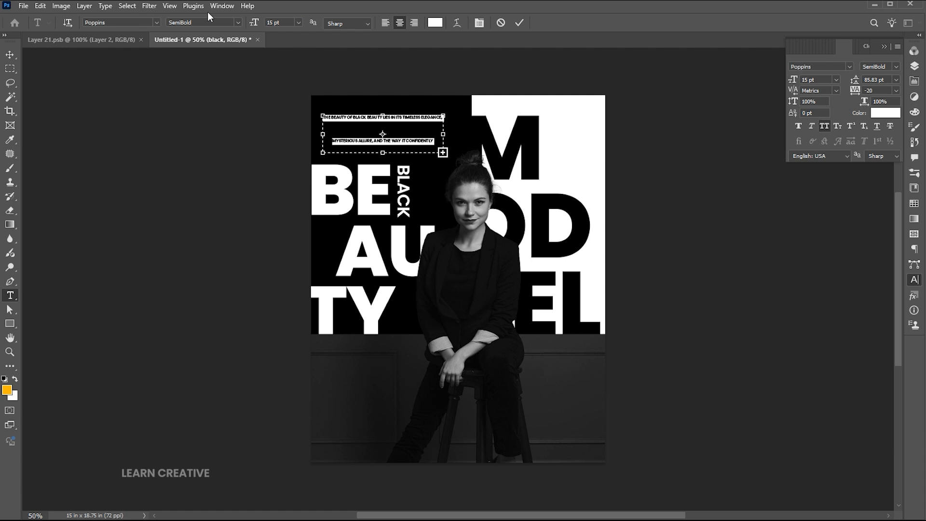
Set the paragraph's line spacing to 20 pt and align it left.
{"action": "left_click", "coordinate": [872, 80]}
{"action": "type", "text": "20"}
{"action": "key", "text": "Return"}
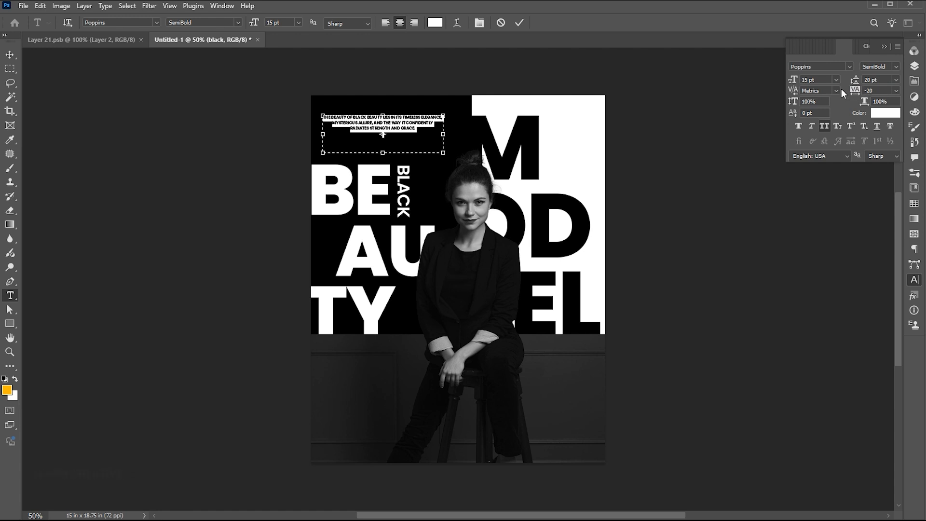
{"action": "left_click", "coordinate": [384, 22]}
Narrow the paragraph's text box so it wraps to four lines, and move it down closer to "BE".
{"action": "left_click_drag", "start_coordinate": [442, 134], "coordinate": [416, 134]}
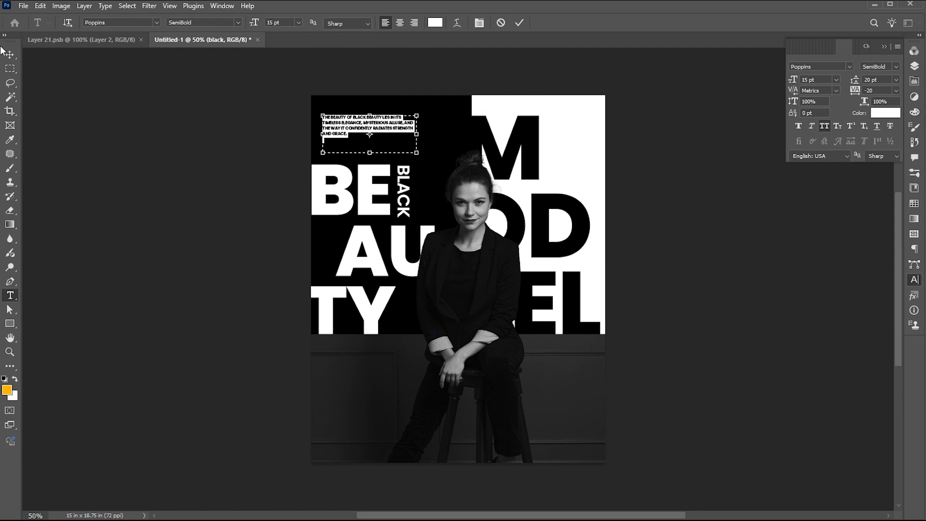
{"action": "key", "text": "ctrl+Return"}
{"action": "key", "text": "v"}
{"action": "mouse_move", "coordinate": [385, 129]}
{"action": "left_mouse_down"}
{"action": "mouse_move", "coordinate": [384, 198]}
{"action": "mouse_move", "coordinate": [384, 136]}
{"action": "left_mouse_up"}
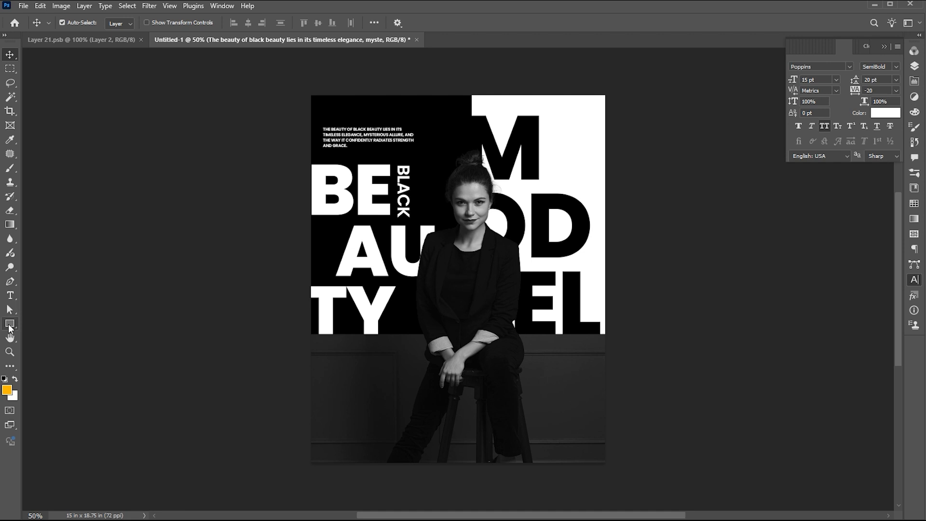
Draw a horizontal line about 2.31 in long above the paragraph, starting at its left edge.
{"action": "left_click", "coordinate": [9, 327]}
{"action": "left_click", "coordinate": [46, 365]}
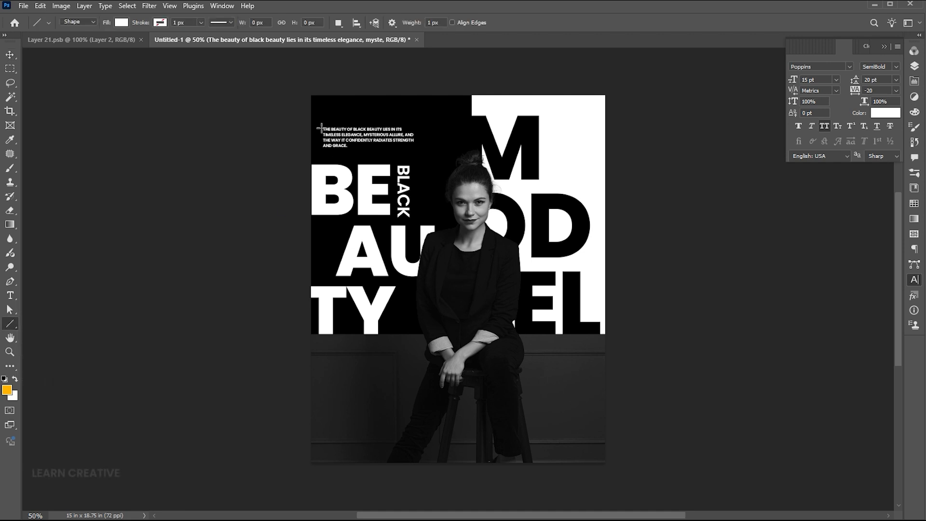
{"action": "left_click_drag", "start_coordinate": [331, 112], "coordinate": [369, 113]}
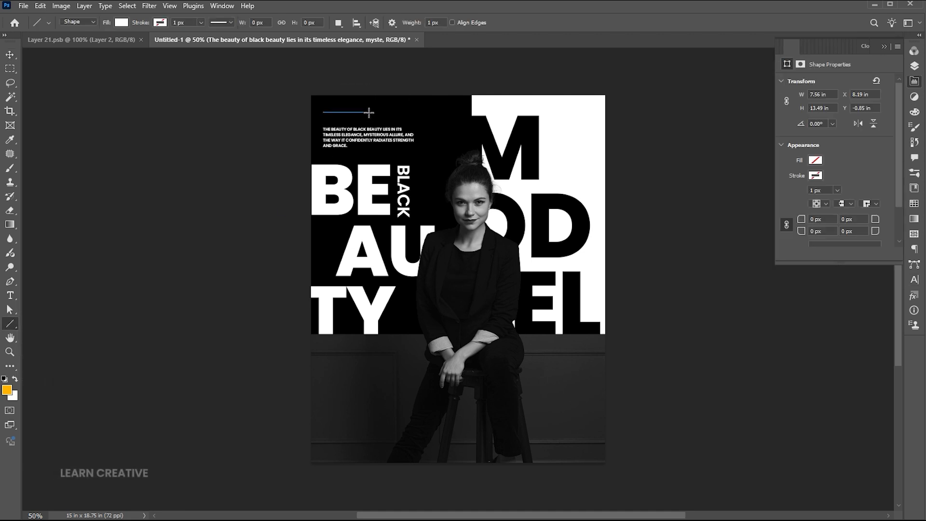
Set the new line's fill to none.
{"action": "left_click", "coordinate": [815, 160]}
{"action": "left_click", "coordinate": [840, 163]}
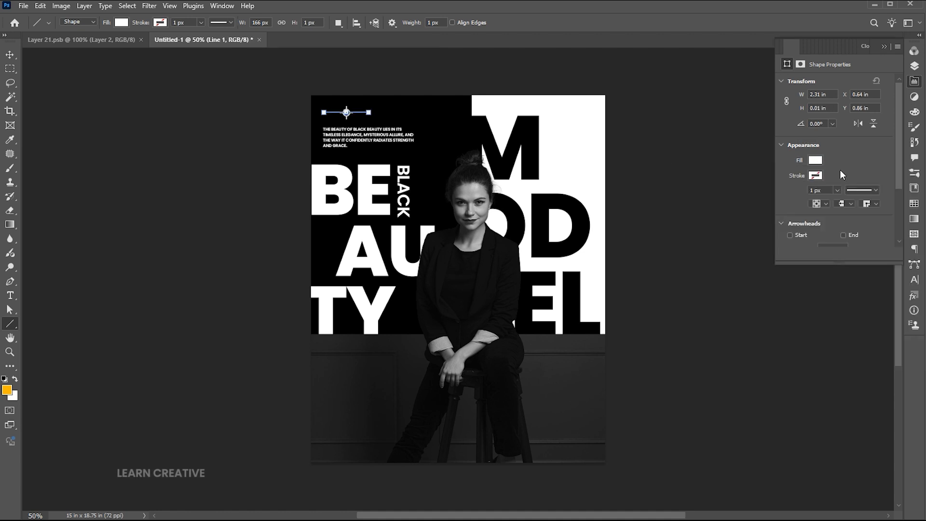
{"action": "left_click", "coordinate": [815, 175]}
{"action": "left_click", "coordinate": [793, 196]}
Give the line a red stroke 2 px wide.
{"action": "left_click", "coordinate": [821, 175]}
{"action": "left_click", "coordinate": [821, 175]}
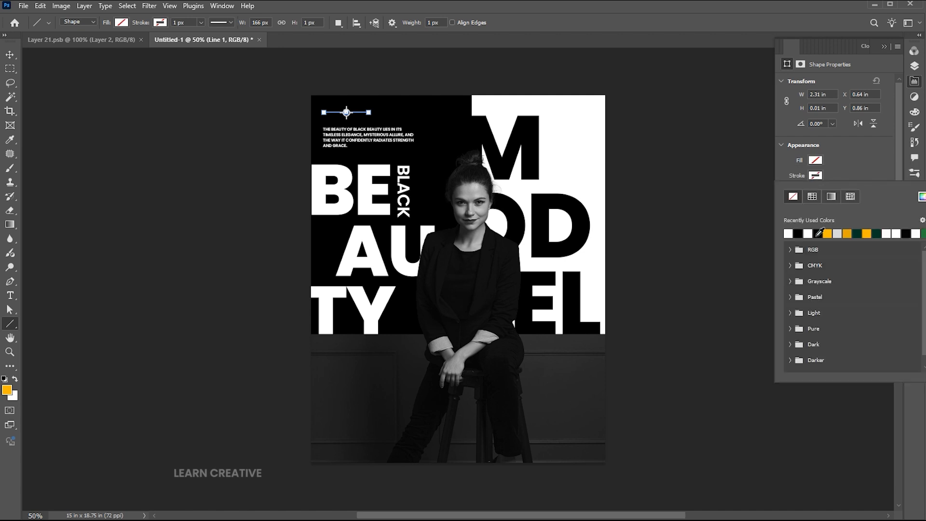
{"action": "left_click", "coordinate": [920, 197]}
{"action": "left_click_drag", "start_coordinate": [762, 166], "coordinate": [784, 128]}
{"action": "left_click", "coordinate": [894, 124]}
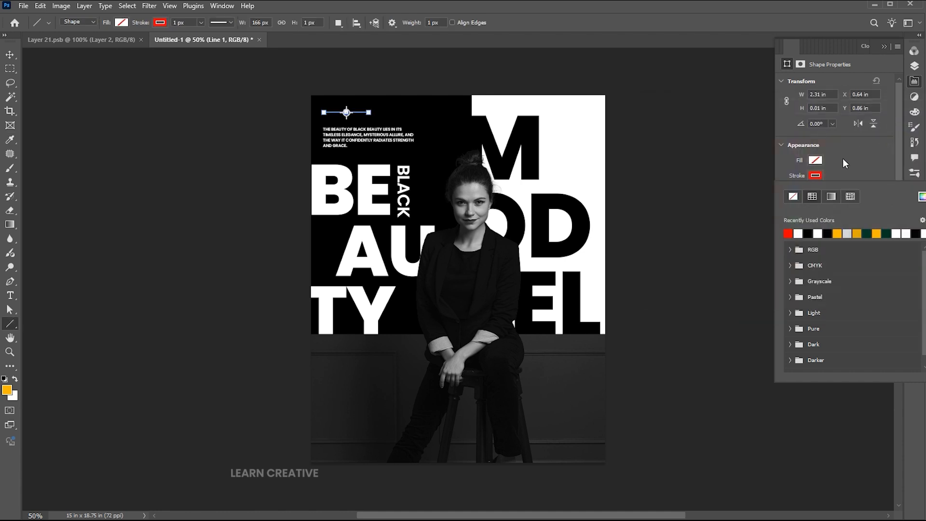
{"action": "left_click", "coordinate": [821, 190]}
{"action": "key", "text": "Up"}
{"action": "left_click", "coordinate": [9, 58]}
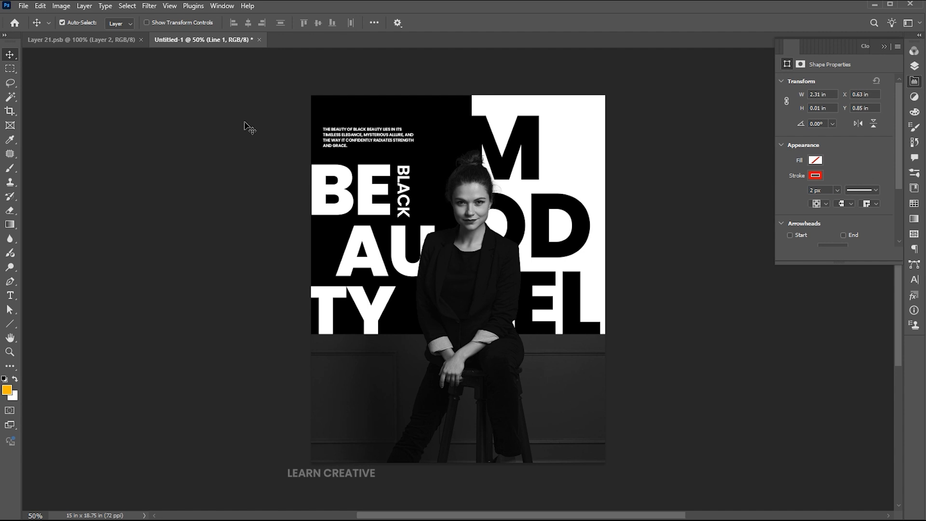
Move the Line 1 layer to the top of the layer stack and nudge the line down closer to the paragraph.
{"action": "left_click", "coordinate": [915, 66]}
{"action": "left_click_drag", "start_coordinate": [830, 159], "coordinate": [837, 116]}
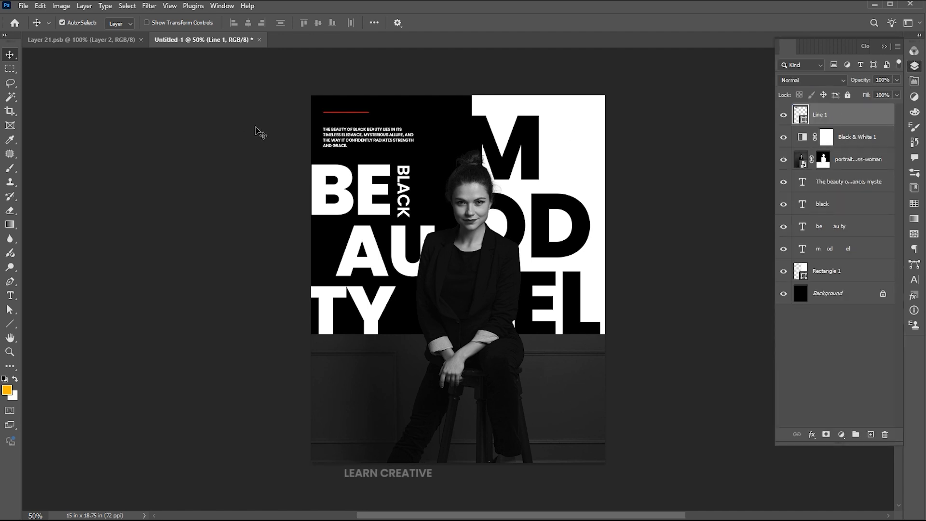
{"action": "key", "text": "shift+Down"}
{"action": "key", "text": "shift+Down"}
{"action": "key", "text": "shift+Down"}
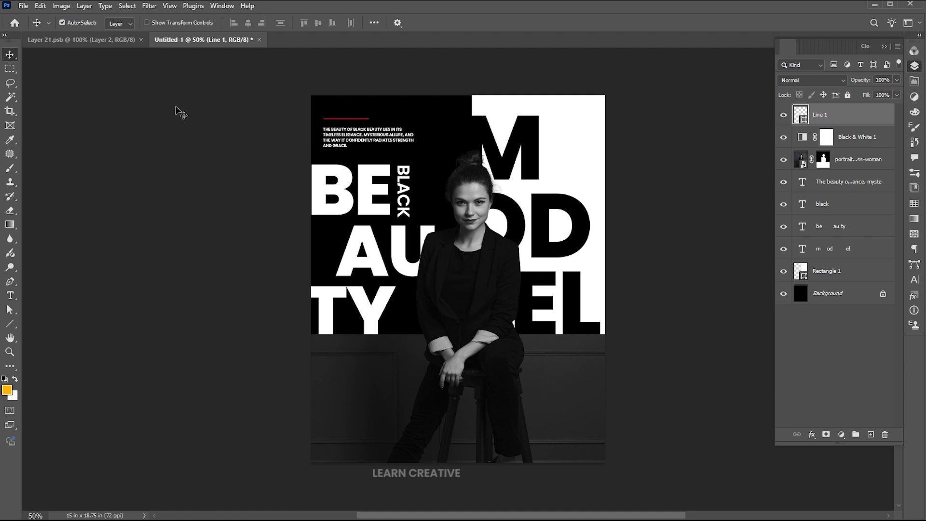
Duplicate the small paragraph and its red line onto the white area beside the M, and colour the copied text black (000000).
{"action": "left_click", "coordinate": [339, 136], "text": "shift"}
{"action": "left_click_drag", "start_coordinate": [342, 140], "coordinate": [561, 154], "text": "alt"}
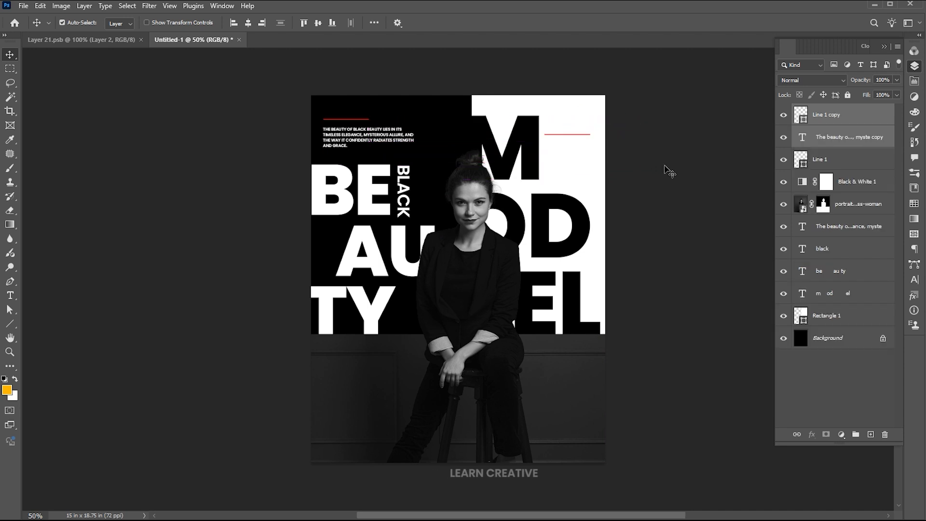
{"action": "left_click", "coordinate": [575, 156]}
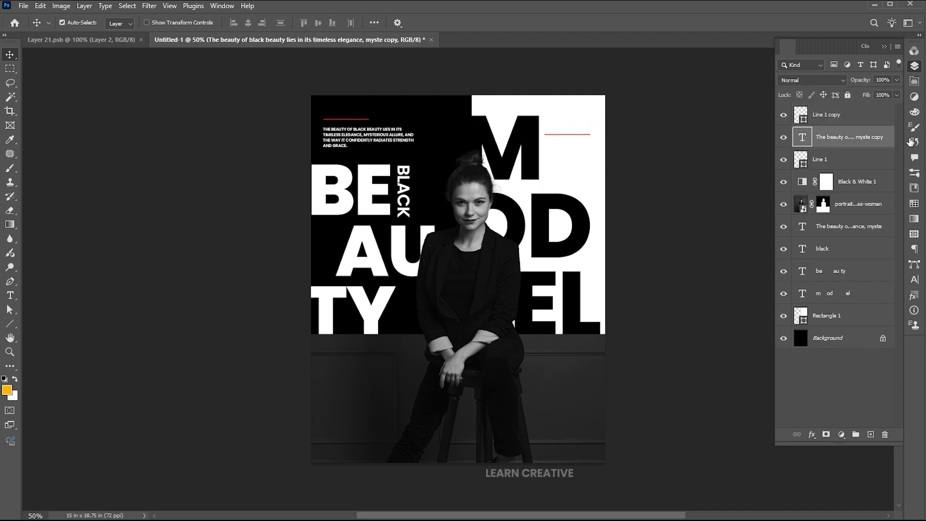
{"action": "left_click", "coordinate": [915, 279]}
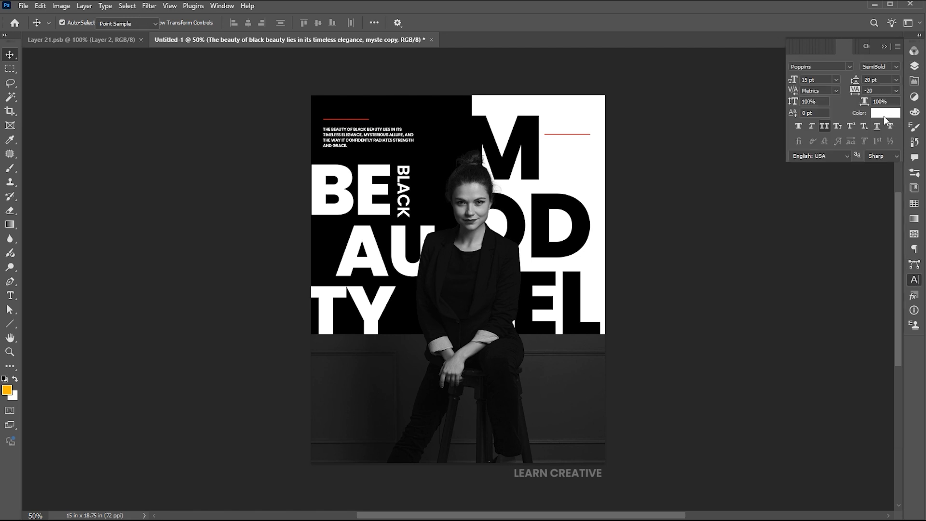
{"action": "left_click", "coordinate": [884, 116]}
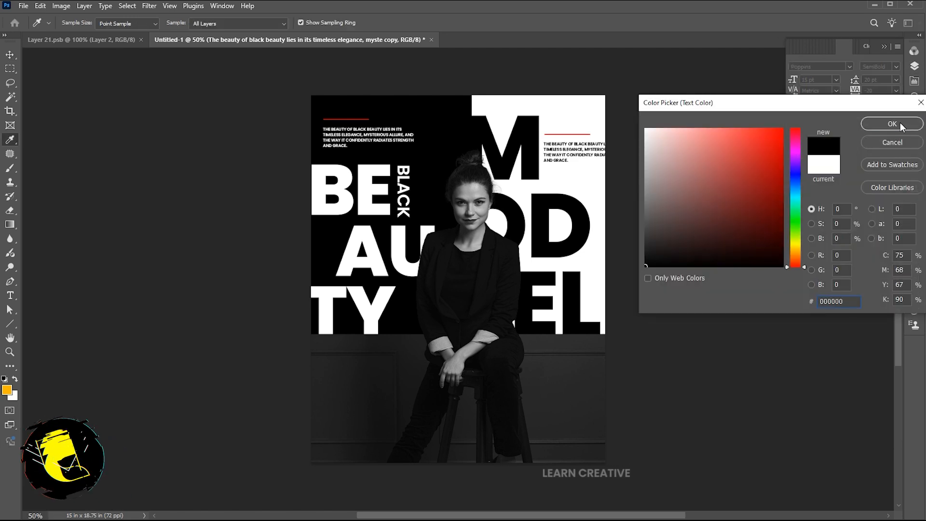
{"action": "left_click", "coordinate": [898, 124]}
Replace the copied paragraph with "Black beauty embodies timeless elegance and mysterious allure." and narrow its left-aligned text box to four lines inside the white area.
{"action": "double_click", "coordinate": [562, 154]}
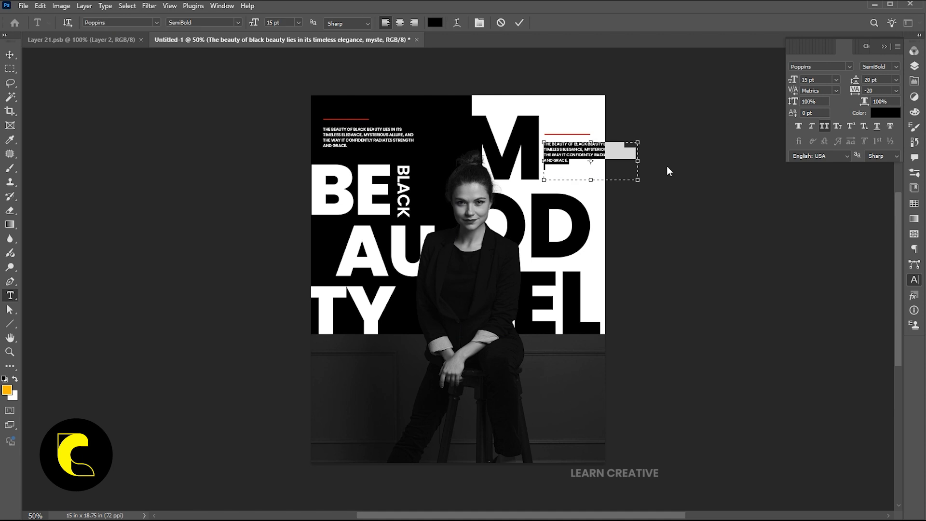
{"action": "left_click", "coordinate": [616, 151]}
{"action": "key", "text": "ctrl+a"}
{"action": "type", "text": "BLACK BEAUTY EMBODIES TIMELESS ELEGANCE AND MYSTERIOUS ALLURE."}
{"action": "left_click_drag", "start_coordinate": [638, 161], "coordinate": [556, 182]}
{"action": "left_click", "coordinate": [385, 23]}
{"action": "key", "text": "ctrl+Return"}
{"action": "key", "text": "v"}
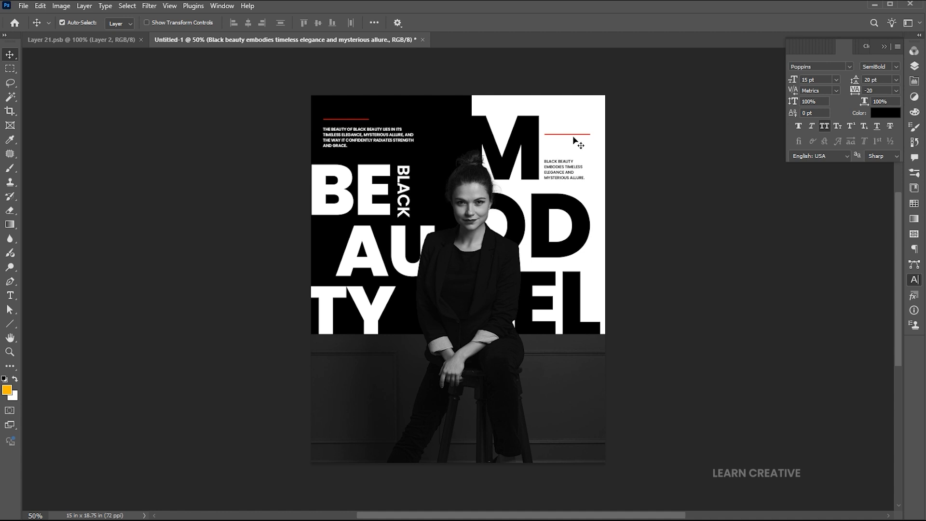
Move the copied red line down closer to the black paragraph and shorten it to 83.33% width.
{"action": "left_click_drag", "start_coordinate": [572, 138], "coordinate": [574, 152]}
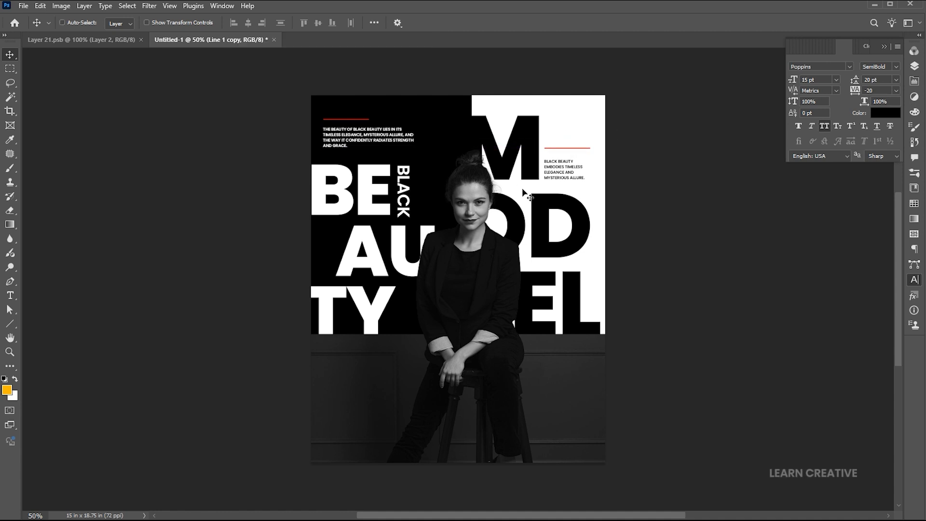
{"action": "key", "text": "ctrl+t"}
{"action": "left_click_drag", "start_coordinate": [594, 148], "coordinate": [587, 149]}
{"action": "key", "text": "Return"}
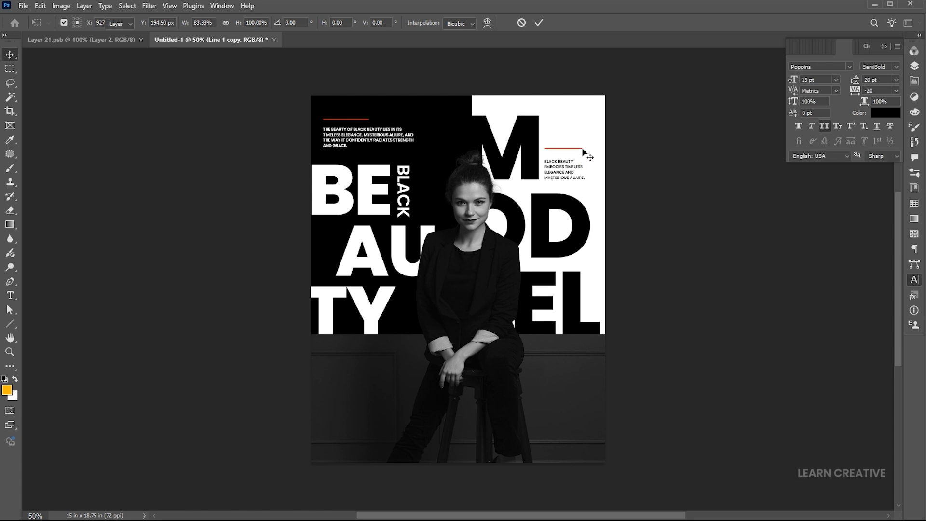
{"action": "left_click", "coordinate": [667, 165]}
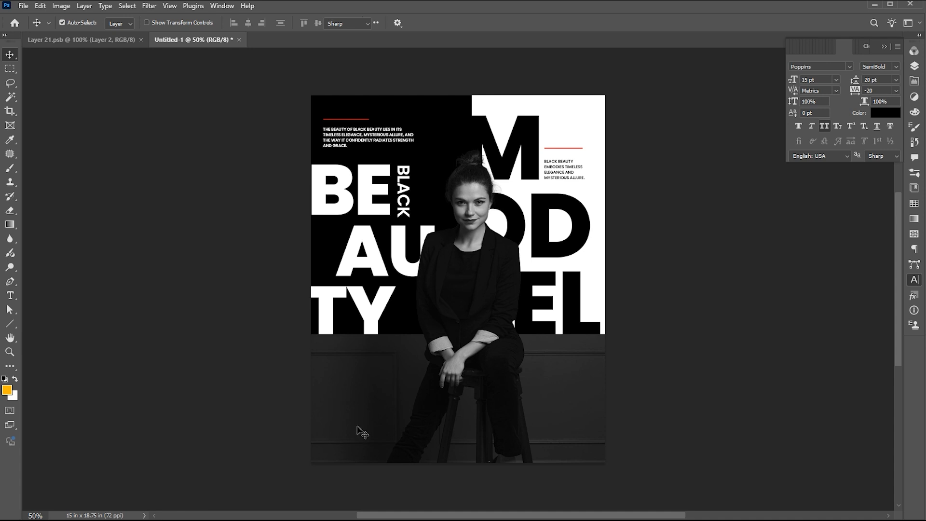
Add the text line "by learn creative - 05/05/2025 - compleete process" over the lower part of the photo.
{"action": "key", "text": "t"}
{"action": "type", "text": "www."}
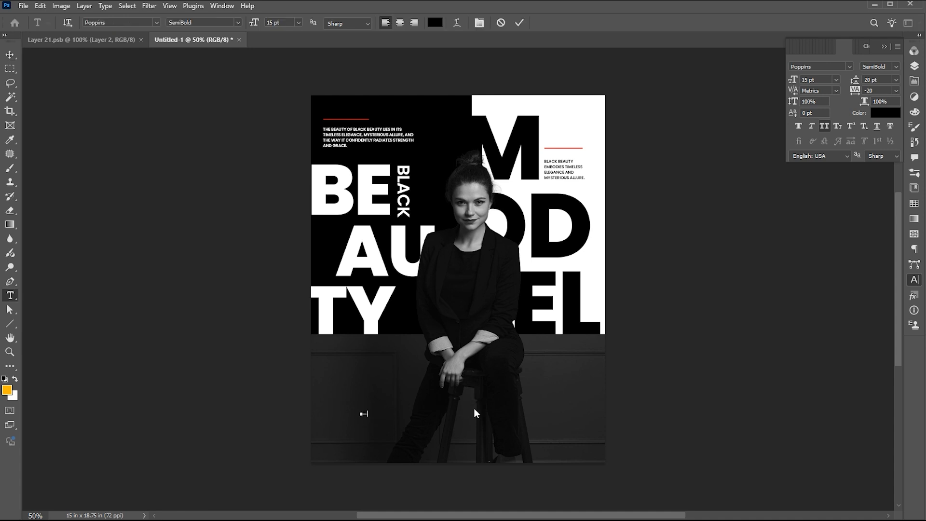
{"action": "type", "text": "learncreative"}
{"action": "type", "text": "design.com"}
{"action": "type", "text": "m"}
{"action": "type", "text": "gmail.com"}
{"action": "type", "text": " PROCESS"}
Colour the credit line white and move it into the poster's lower-left corner.
{"action": "key", "text": "ctrl+a"}
{"action": "left_click", "coordinate": [886, 114]}
{"action": "left_click_drag", "start_coordinate": [722, 161], "coordinate": [619, 117]}
{"action": "left_click", "coordinate": [879, 121]}
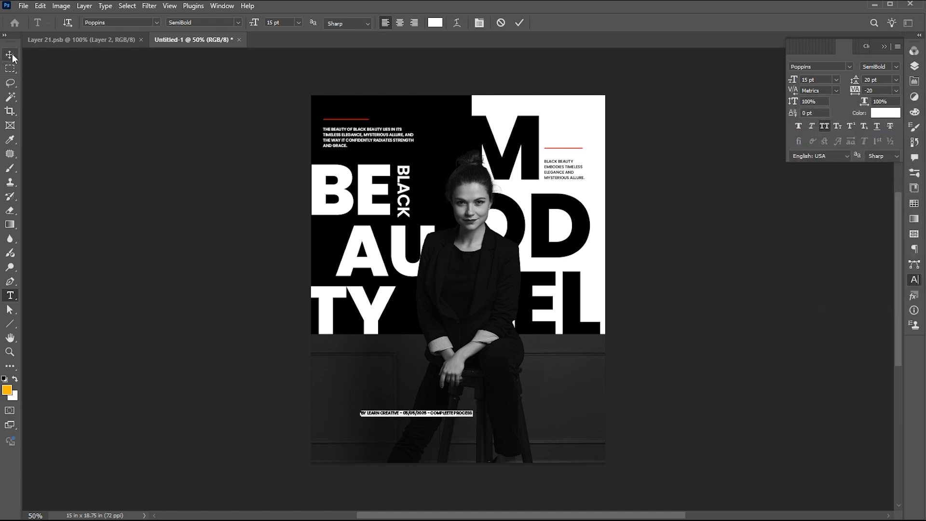
{"action": "key", "text": "ctrl+Return"}
{"action": "key", "text": "v"}
{"action": "left_click_drag", "start_coordinate": [462, 415], "coordinate": [416, 456]}
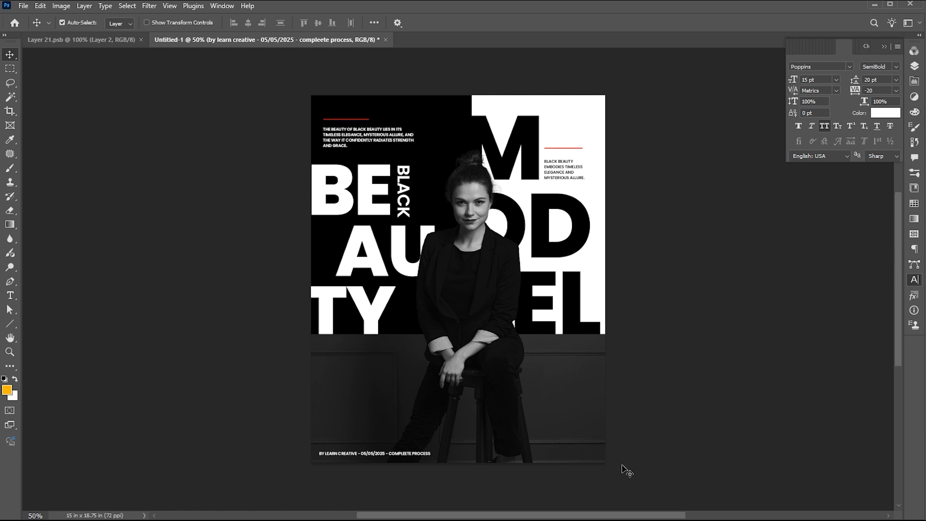
Copy the social media icons from Layer 21.psb into the poster and rotate them into a vertical column near the lower-right edge.
{"action": "left_click", "coordinate": [116, 40]}
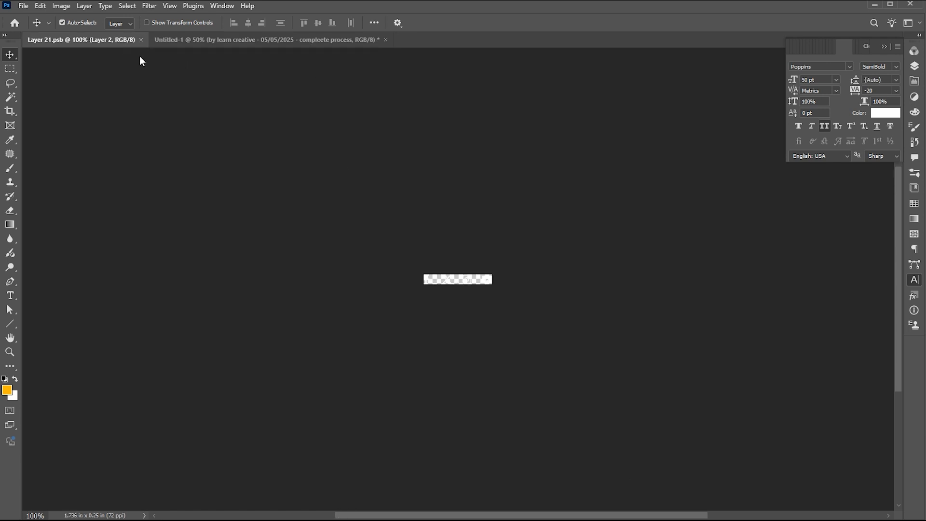
{"action": "left_click", "coordinate": [350, 42]}
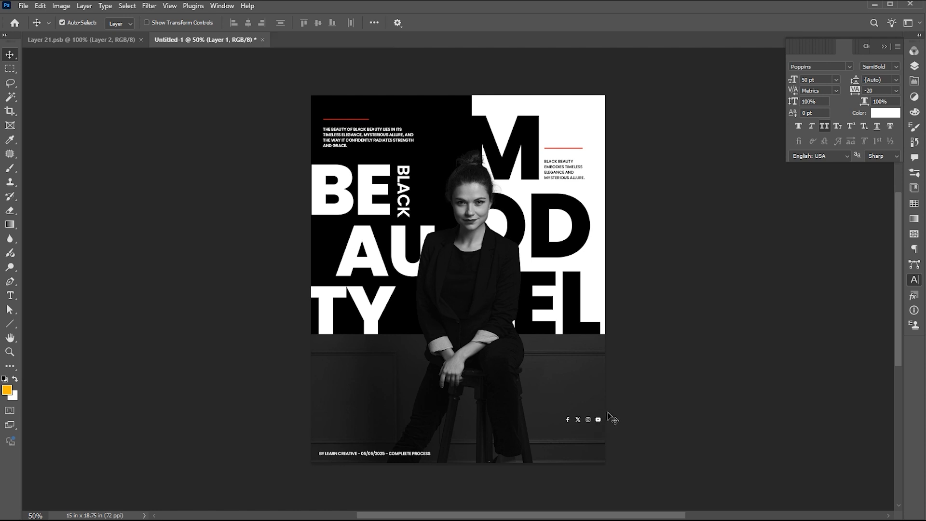
{"action": "key", "text": "ctrl+t"}
{"action": "left_click_drag", "start_coordinate": [612, 406], "coordinate": [594, 434]}
{"action": "key", "text": "Return"}
In Layer 1's blending options, split the Blend If Underlying Layer sliders to 0/69 for the darks and 197/255 for the lights.
{"action": "left_click", "coordinate": [913, 66]}
{"action": "right_click", "coordinate": [804, 116]}
{"action": "left_click", "coordinate": [815, 120]}
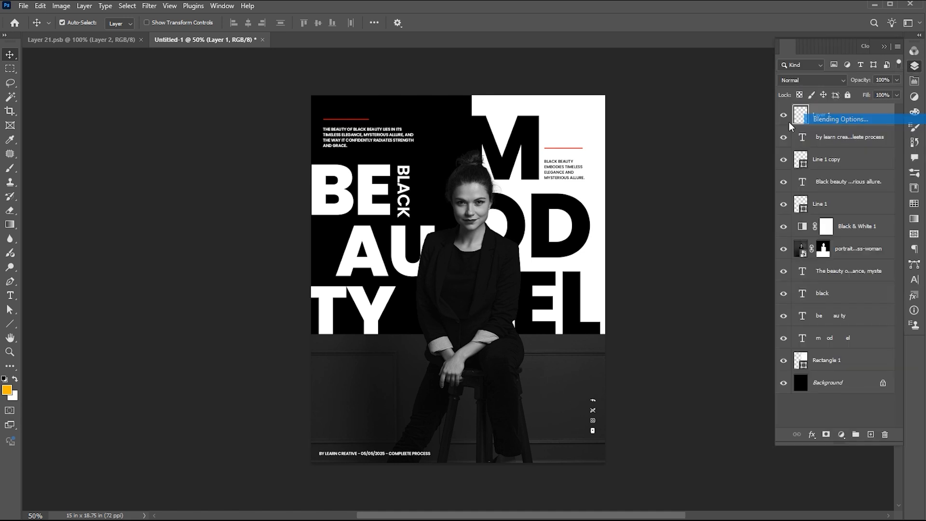
{"action": "left_click_drag", "start_coordinate": [727, 254], "coordinate": [546, 80]}
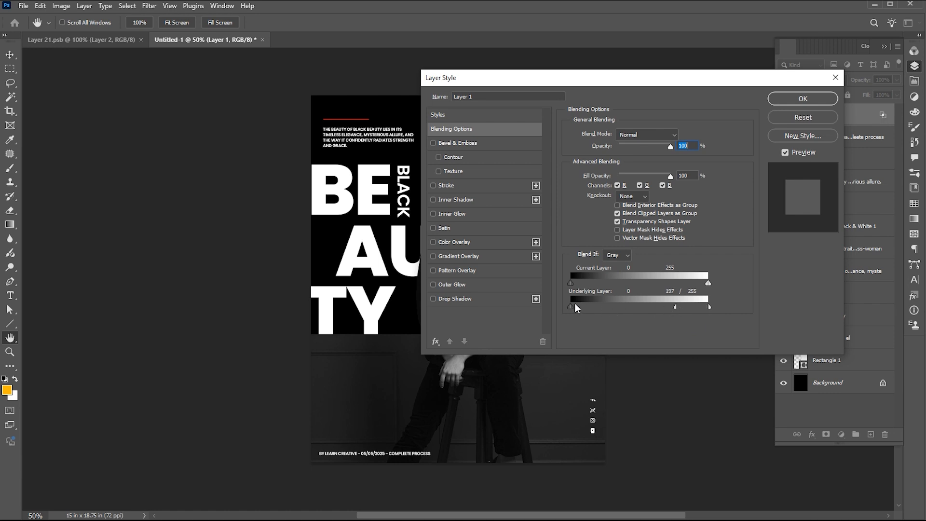
{"action": "left_click_drag", "start_coordinate": [573, 310], "coordinate": [606, 307]}
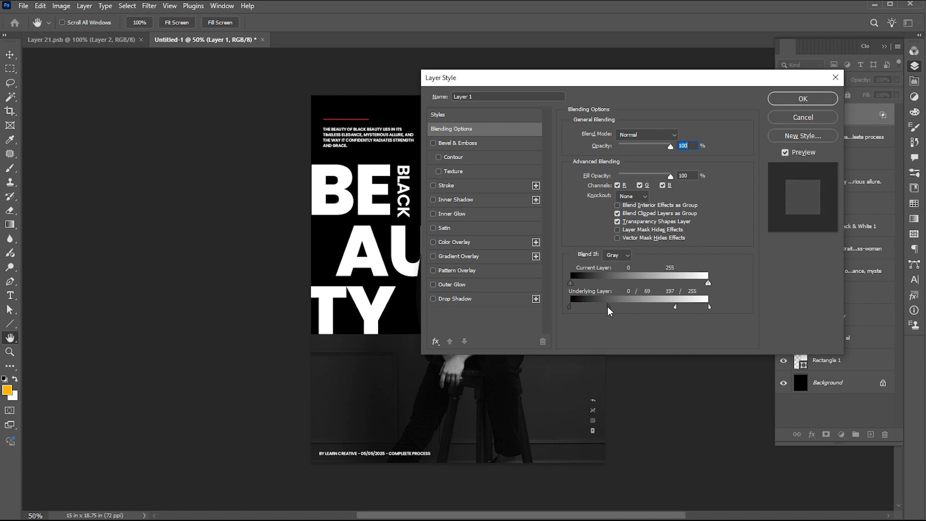
{"action": "left_click", "coordinate": [795, 101]}
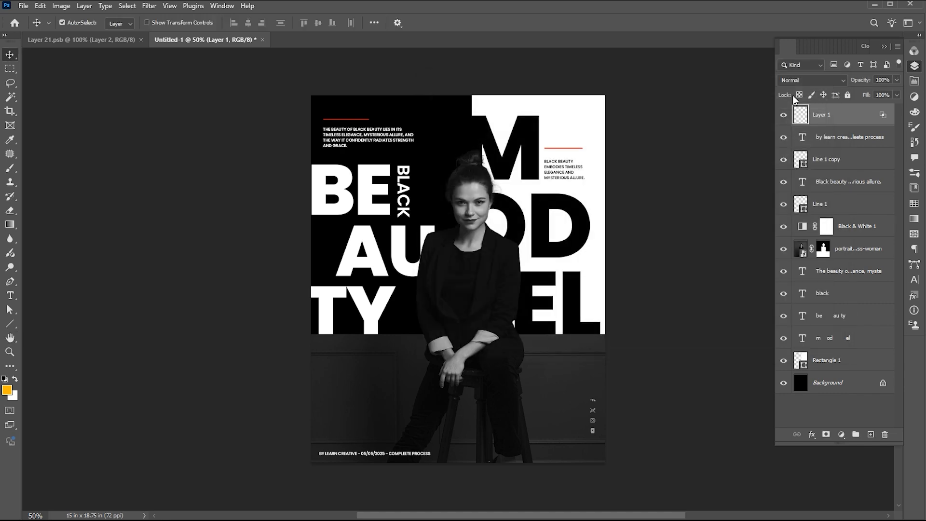
Place the embedded concrete-wall-scratched-material-background-texture-concept image and scale it to cover the whole poster.
{"action": "left_click", "coordinate": [23, 6]}
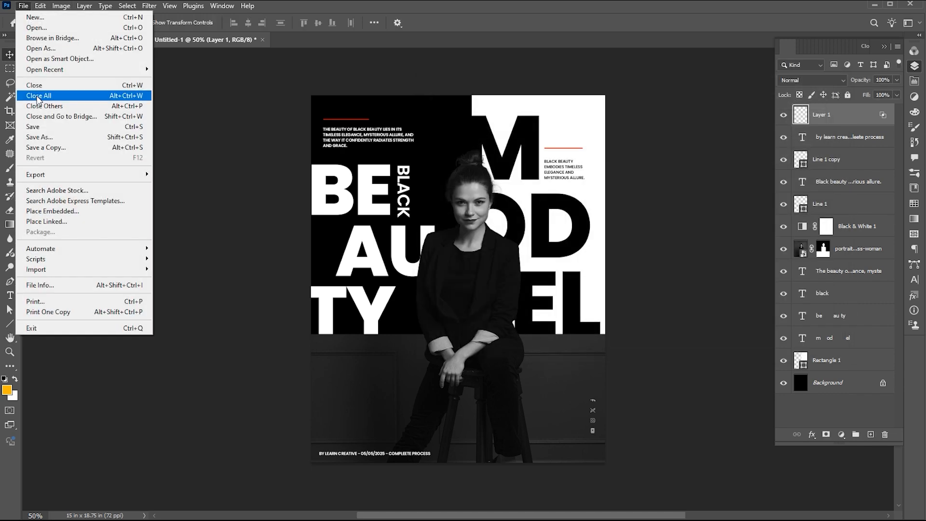
{"action": "left_click", "coordinate": [51, 210]}
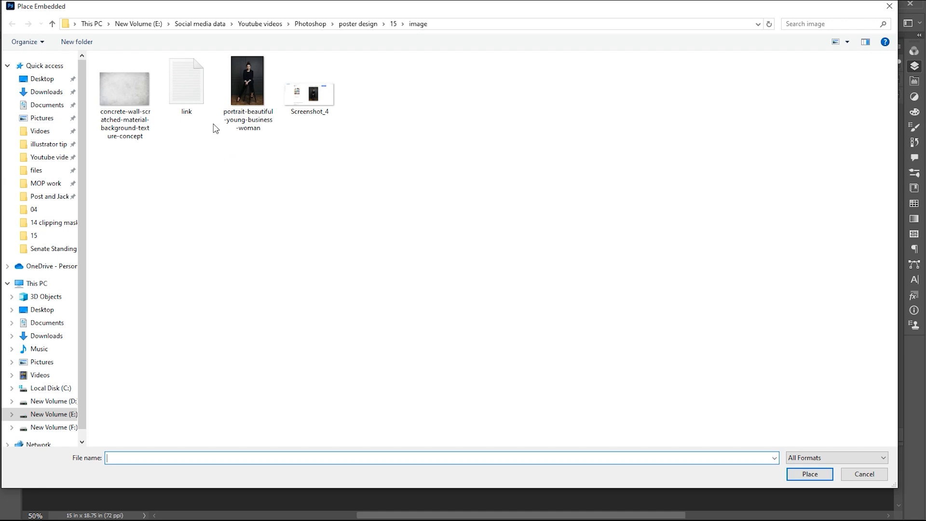
{"action": "left_click", "coordinate": [126, 86]}
{"action": "left_click", "coordinate": [811, 475]}
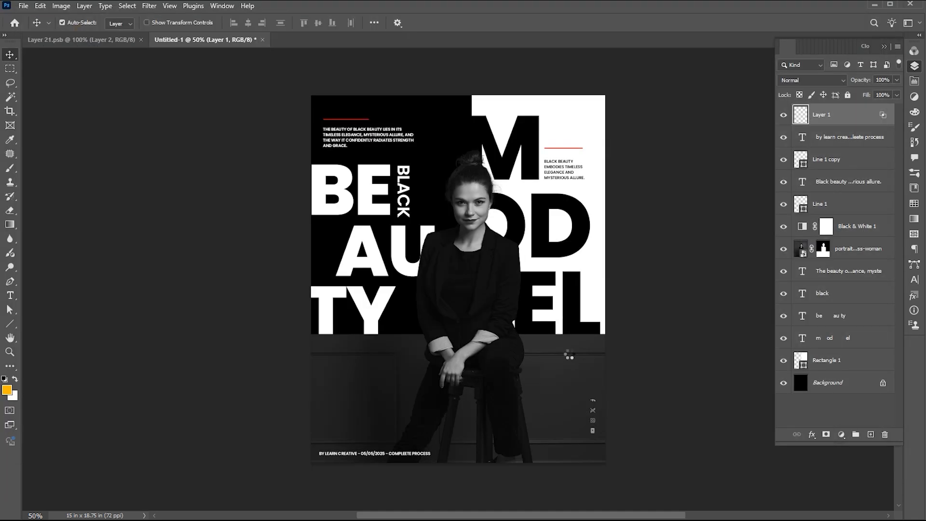
{"action": "left_click_drag", "start_coordinate": [612, 193], "coordinate": [571, 345]}
{"action": "left_click_drag", "start_coordinate": [557, 281], "coordinate": [609, 287]}
{"action": "key", "text": "Return"}
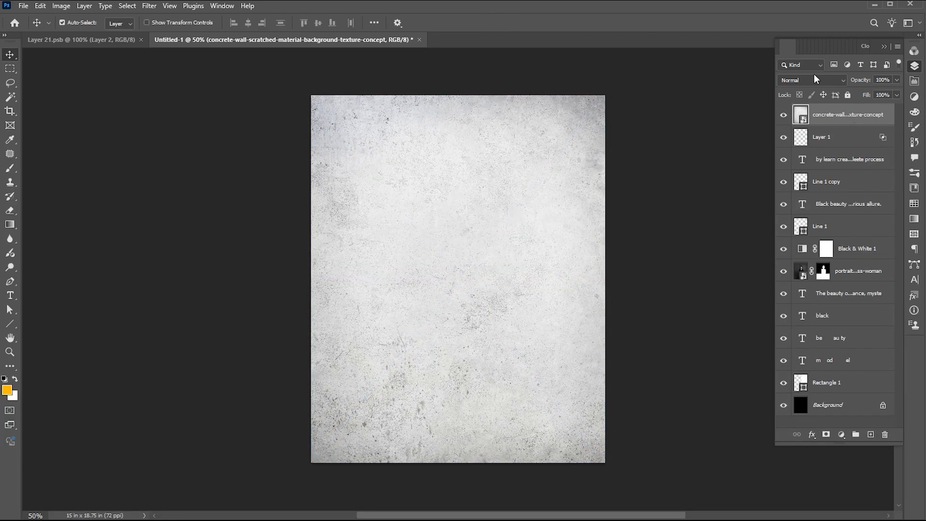
Set the concrete texture layer's blend mode to Darker Color and fit the poster to the view.
{"action": "left_click", "coordinate": [815, 80]}
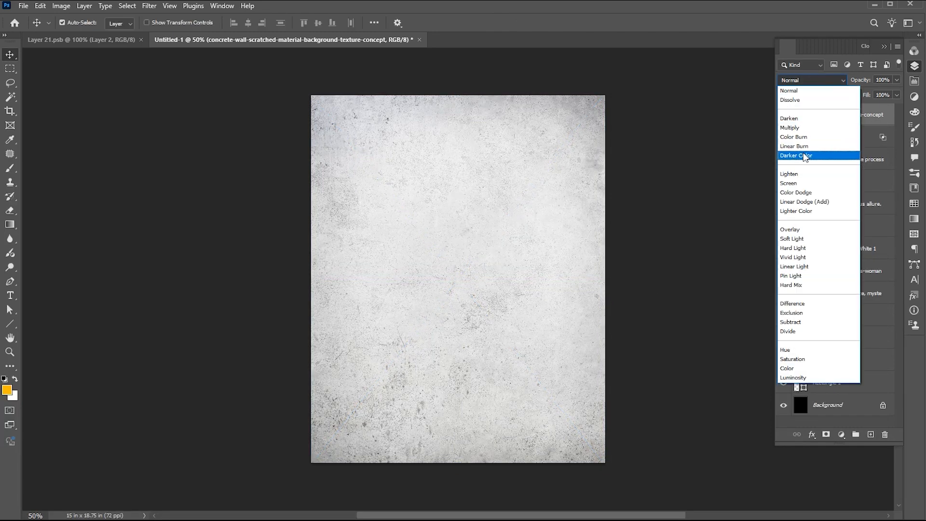
{"action": "left_click", "coordinate": [805, 155]}
{"action": "left_click", "coordinate": [706, 222]}
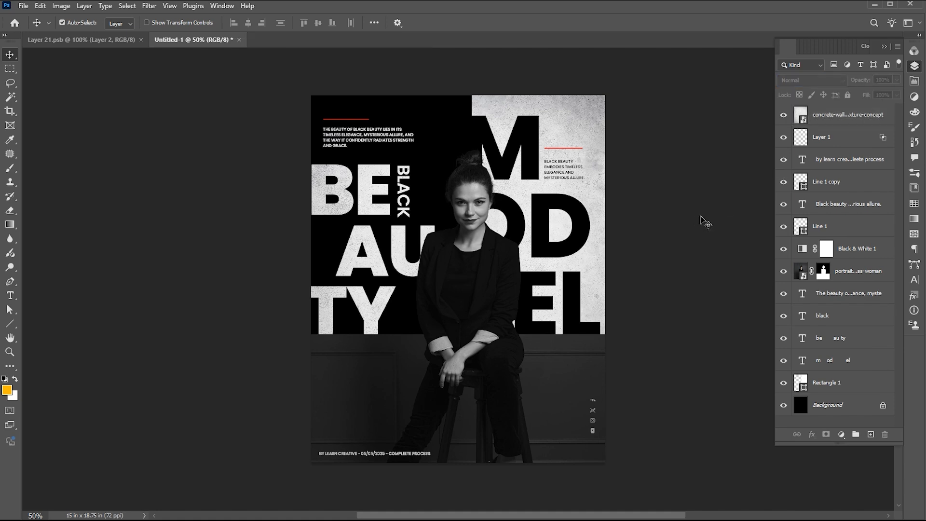
{"action": "key", "text": "ctrl+0"}
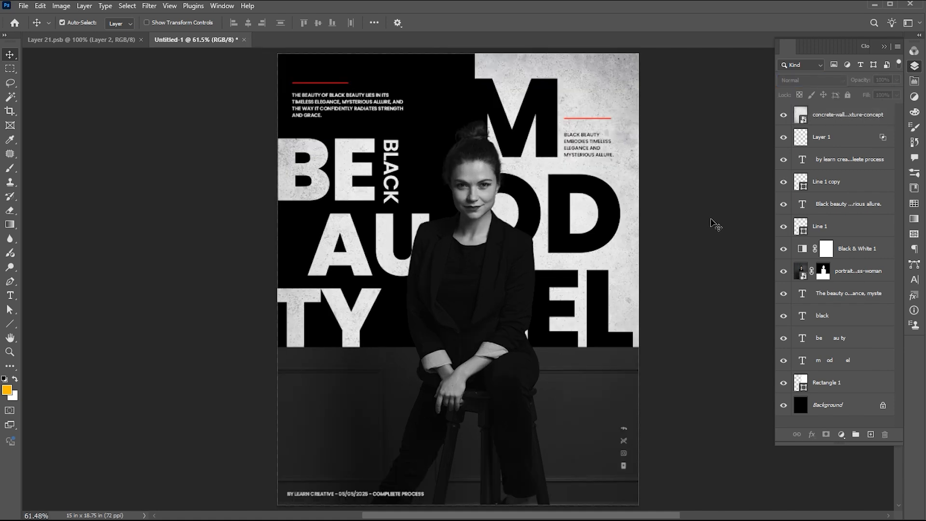